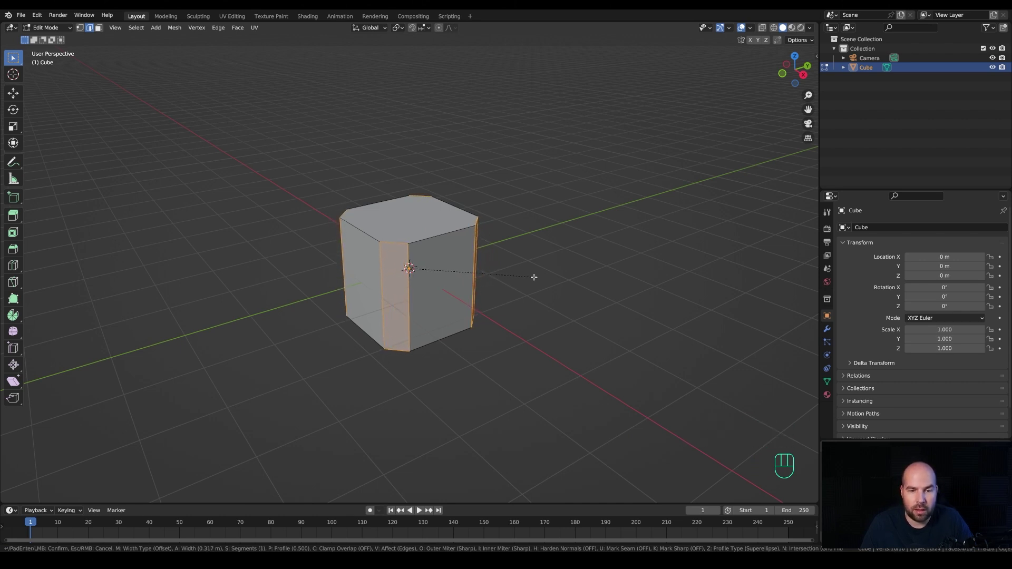
- Confirm the 0.317 m, single-segment bevel on the cube's vertical edges
left_click(534, 278)
- Add a second cube, enlarge it past the block and flatten it vertically
key("Tab")
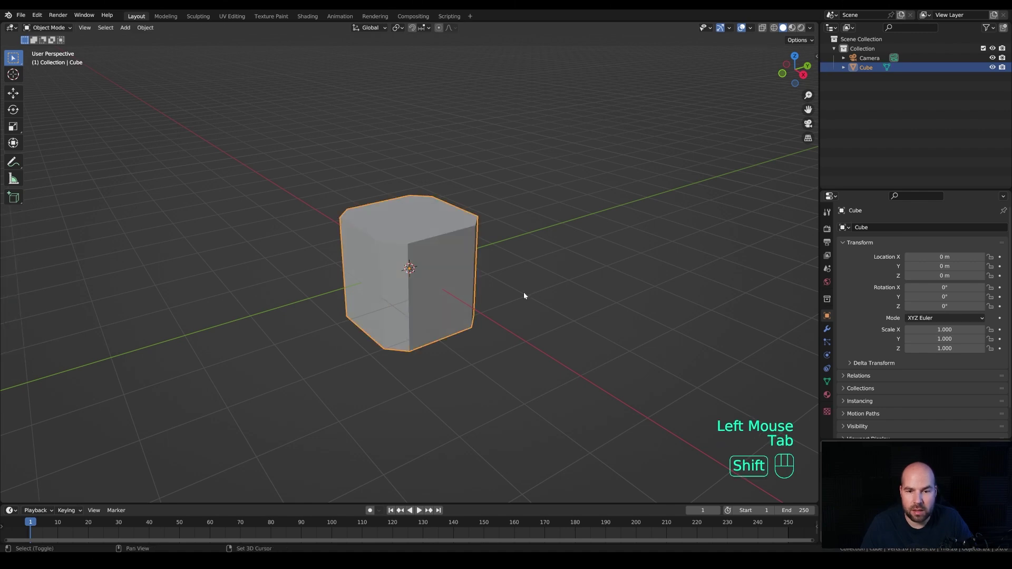
key("shift+a")
left_click(560, 303)
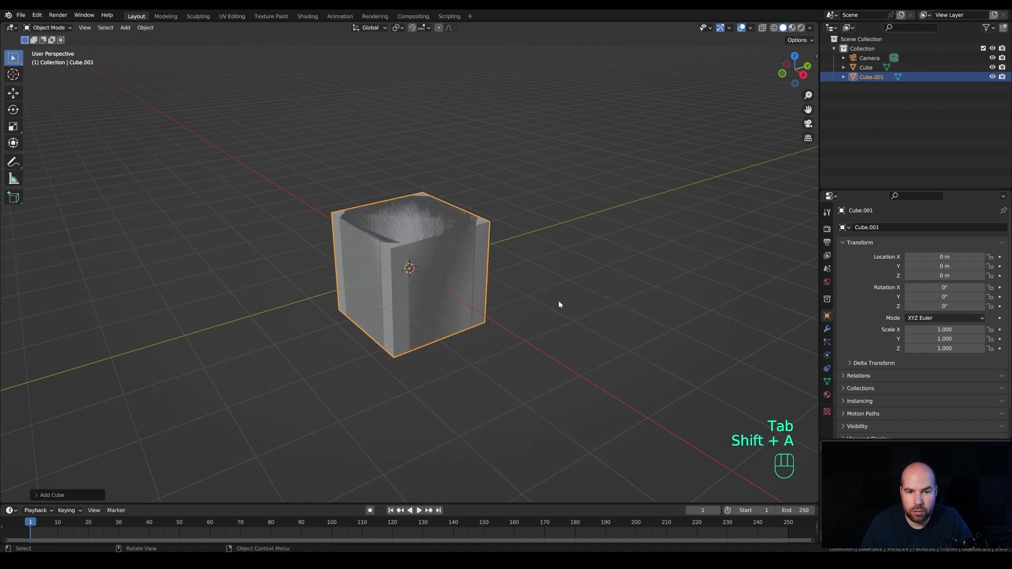
key("Tab")
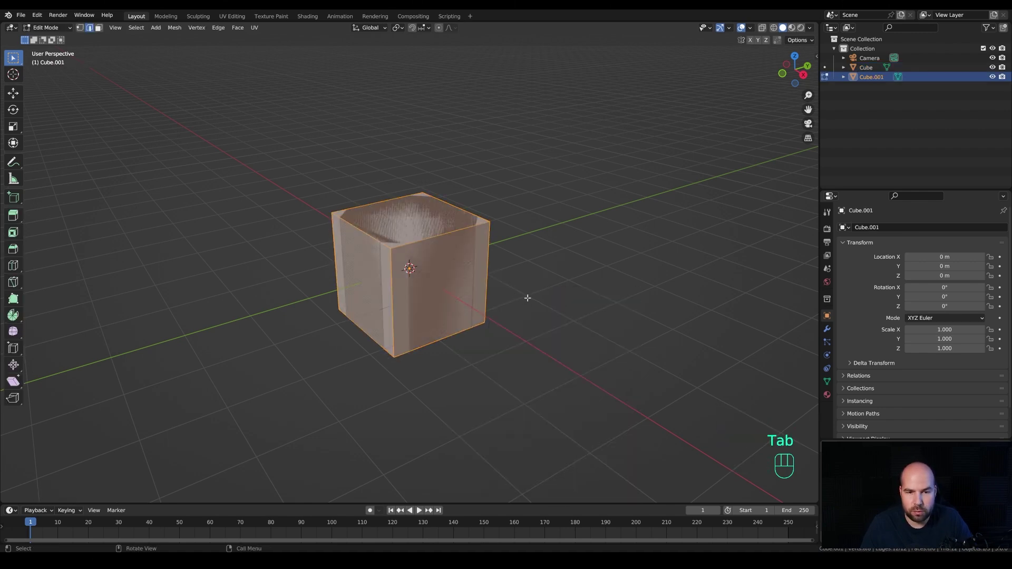
key("s")
left_click(534, 303)
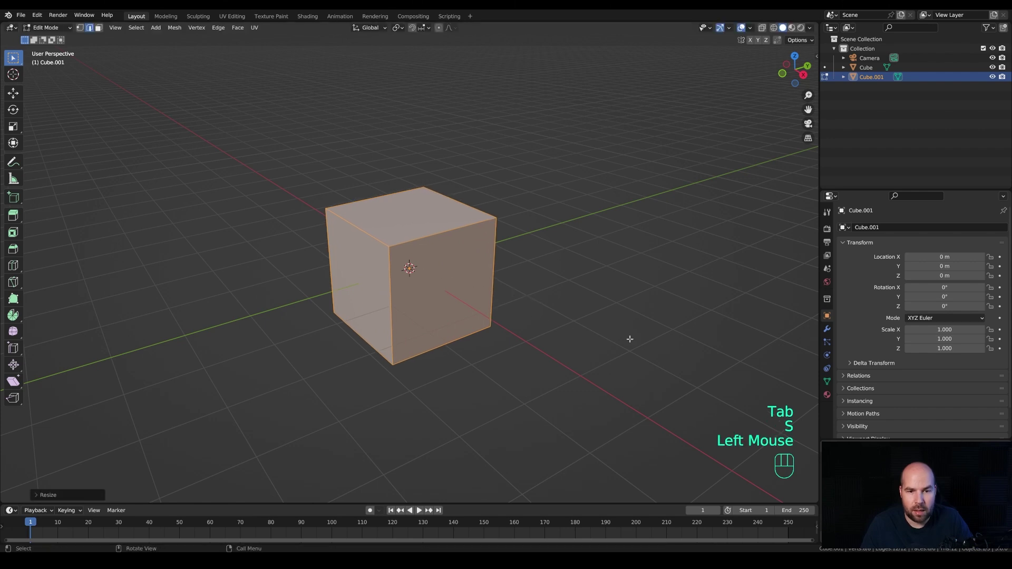
key("s")
key("z")
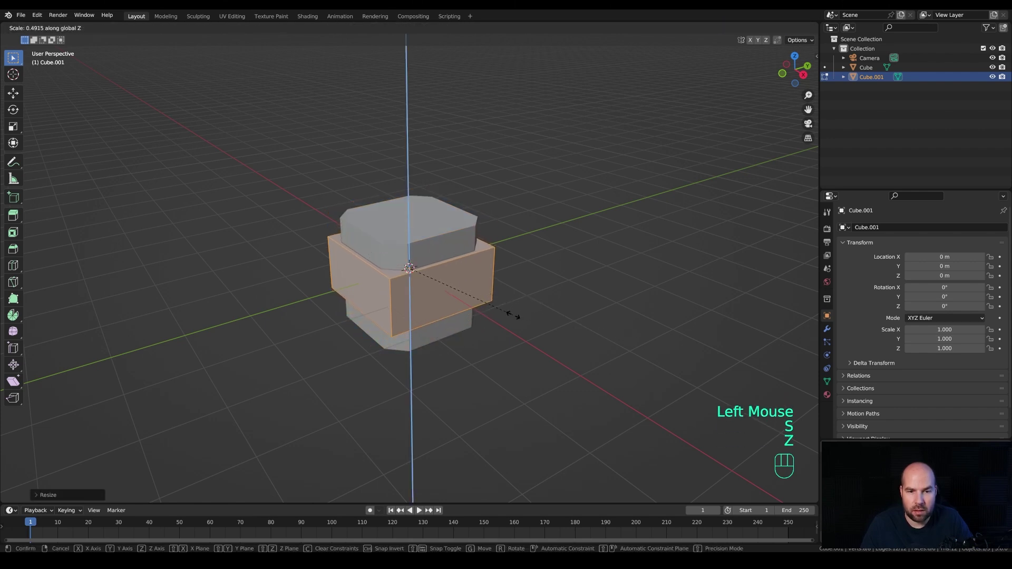
left_click(518, 316)
key("Tab")
- Raise the flattened cube along Z to 0.817 m over the block's upper part
middle_click_drag(509, 344, 486, 324)
key("g")
key("z")
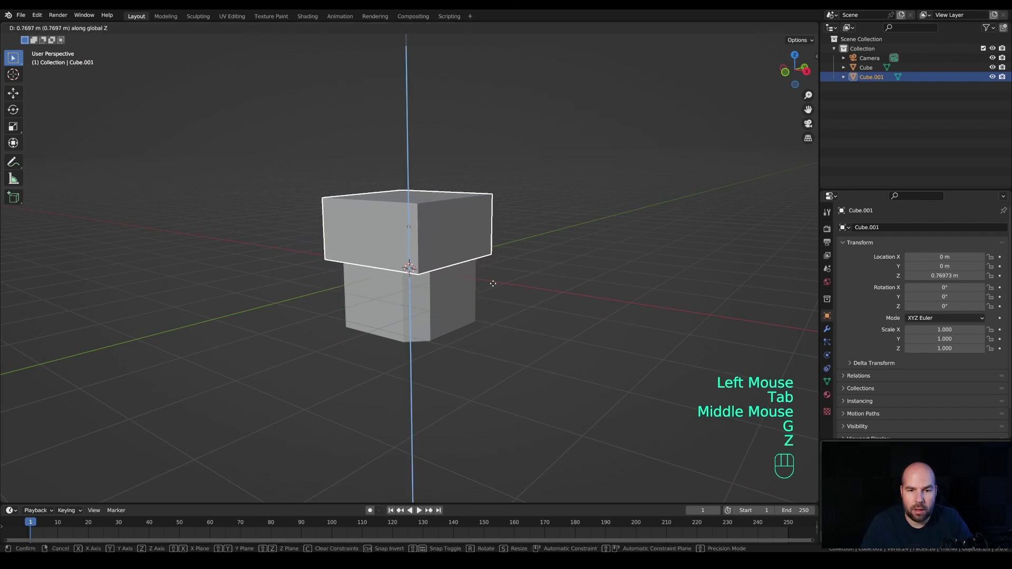
left_click(495, 284)
mouse_move(498, 285)
middle_mouse_down()
mouse_move(543, 298)
mouse_move(416, 274)
mouse_move(517, 276)
mouse_move(511, 286)
middle_mouse_up()
key("g")
key("z")
left_click(501, 277)
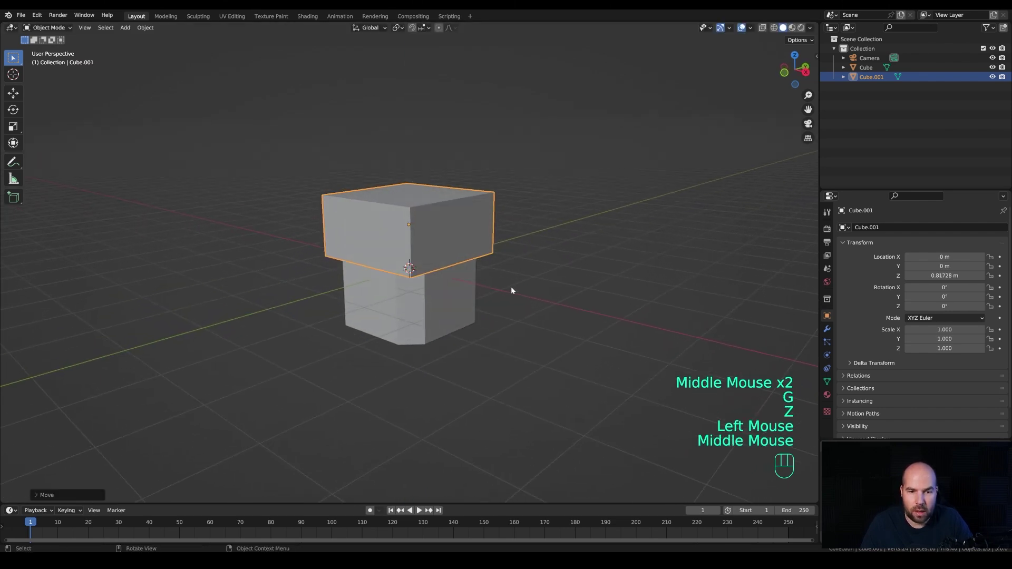
key("shift+a")
- Add a third cube and shrink it to about 0.3 in a see-through front view
mouse_move(511, 288)
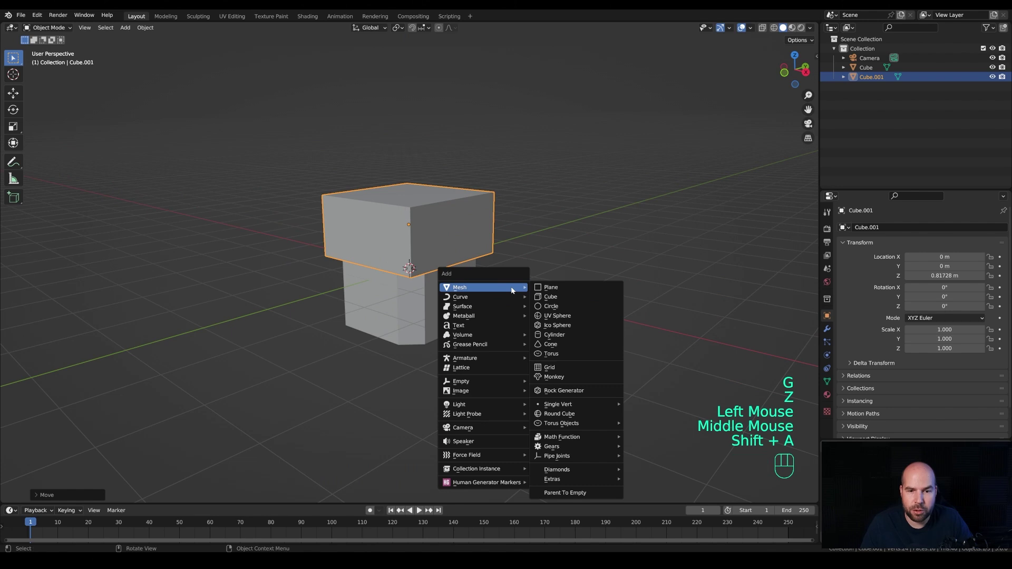
left_click(553, 298)
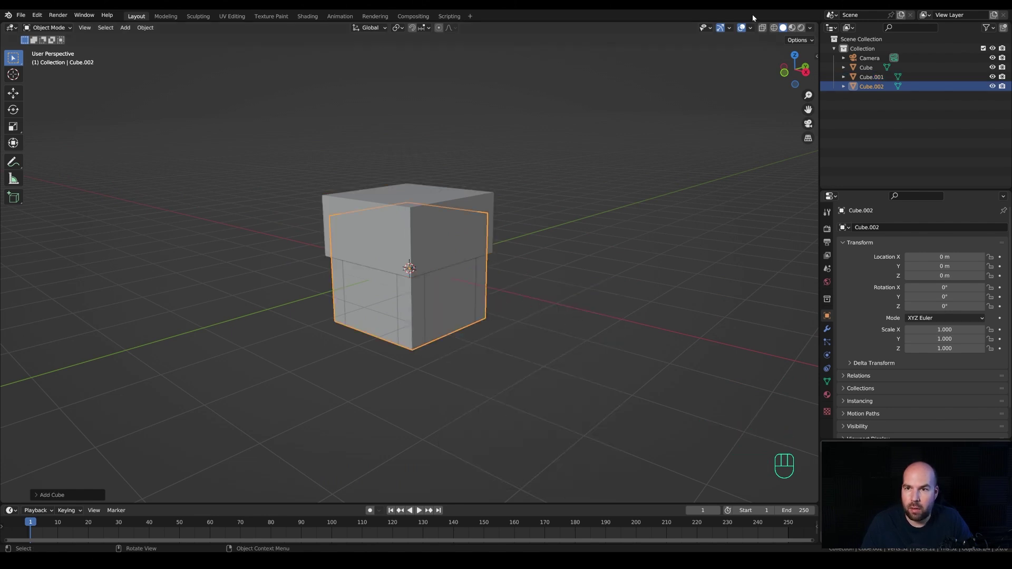
left_click(763, 28)
key("KP_1")
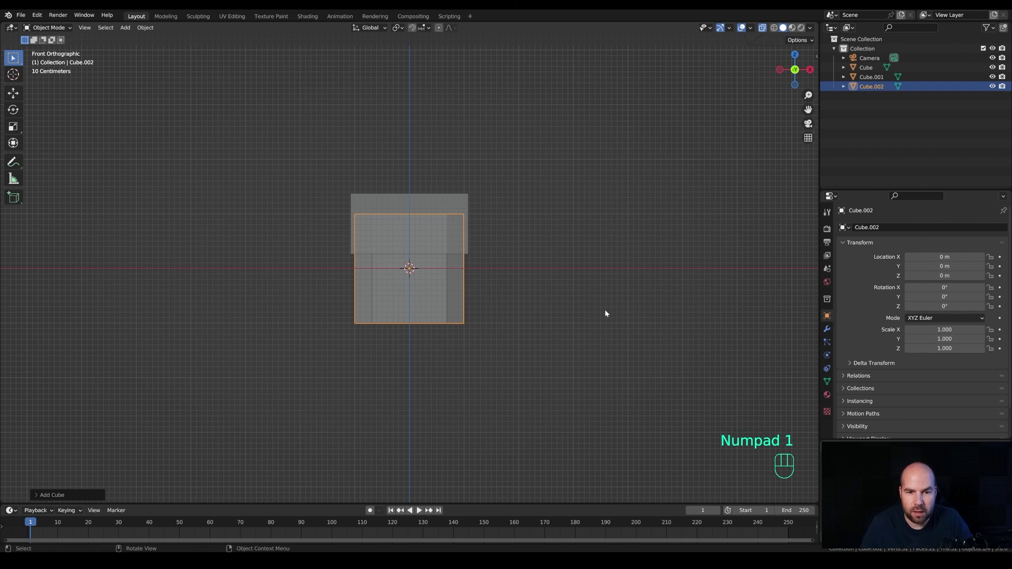
key("Tab")
key("s")
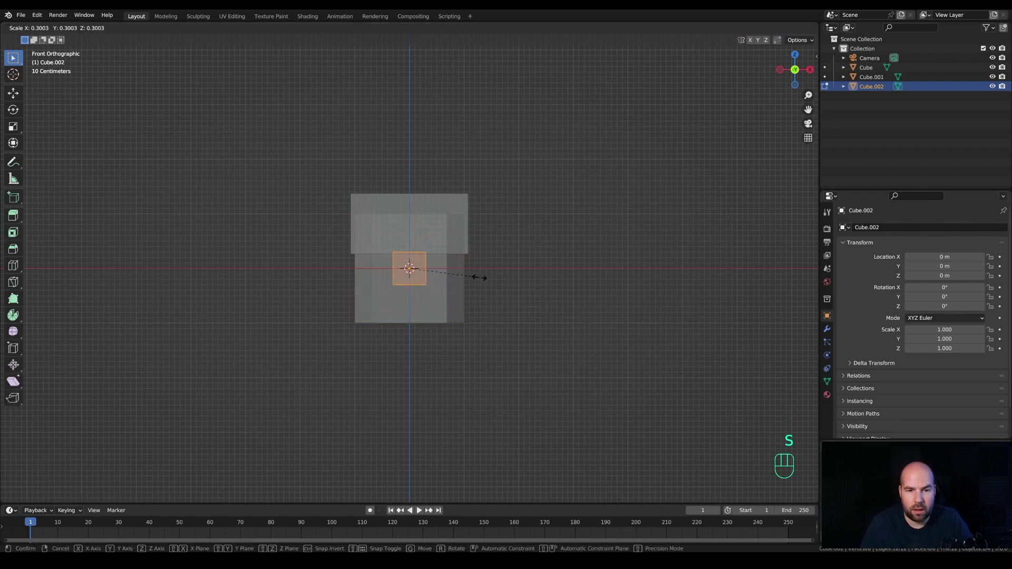
left_click(477, 278)
- Move the small cube along Y to -0.979 m from the side view
key("Tab")
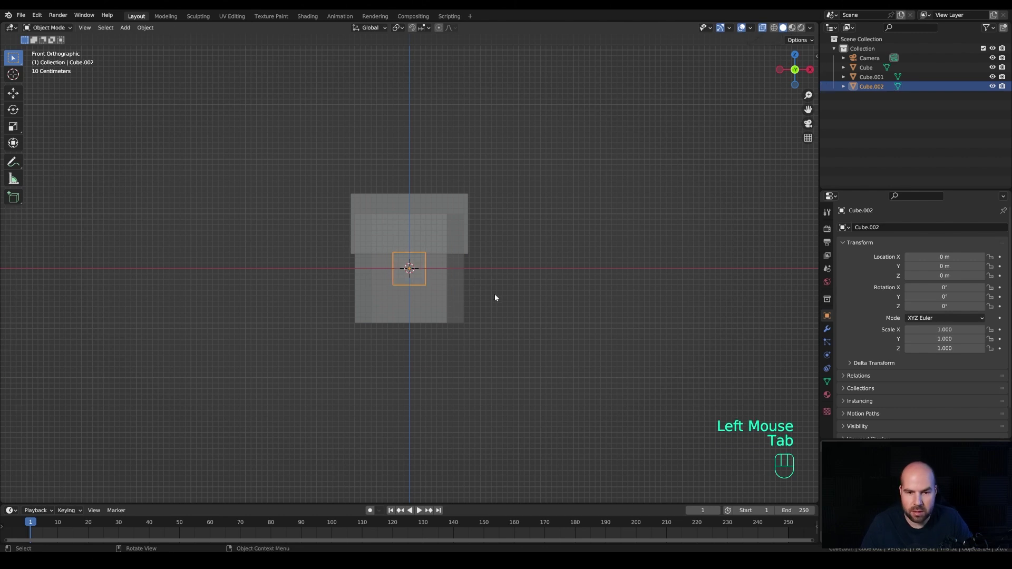
key("KP_3")
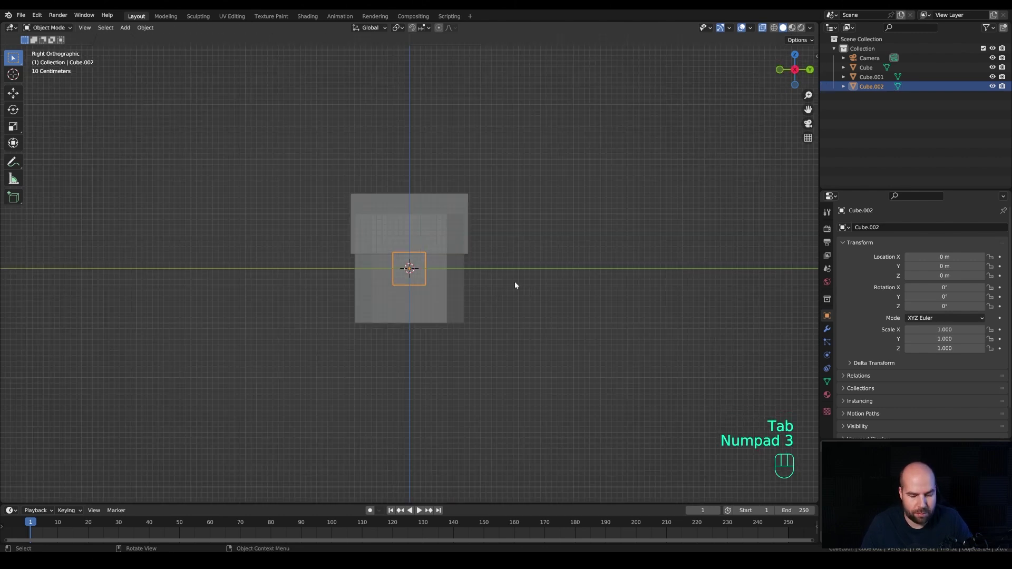
key("g")
key("y")
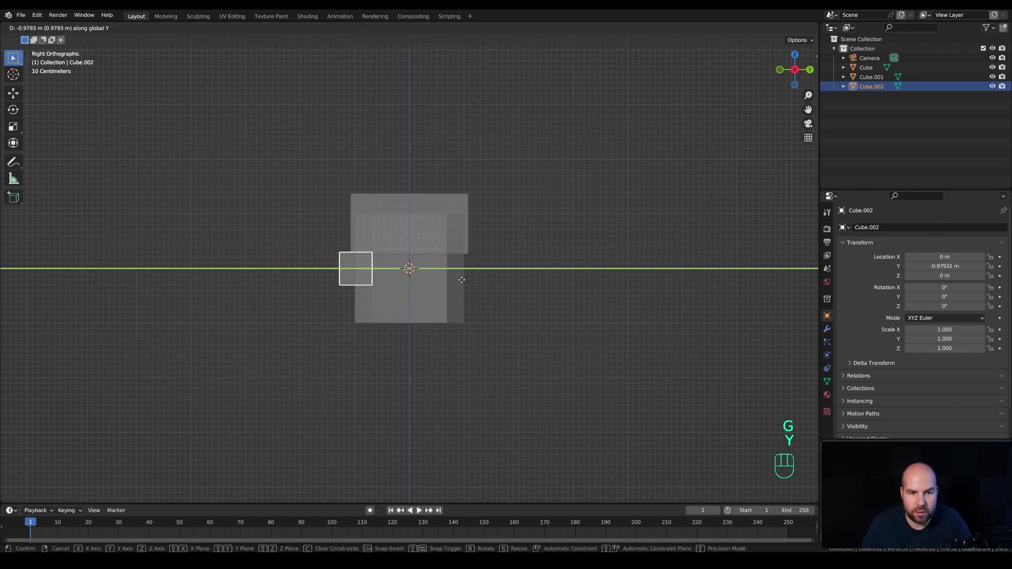
left_click(461, 280)
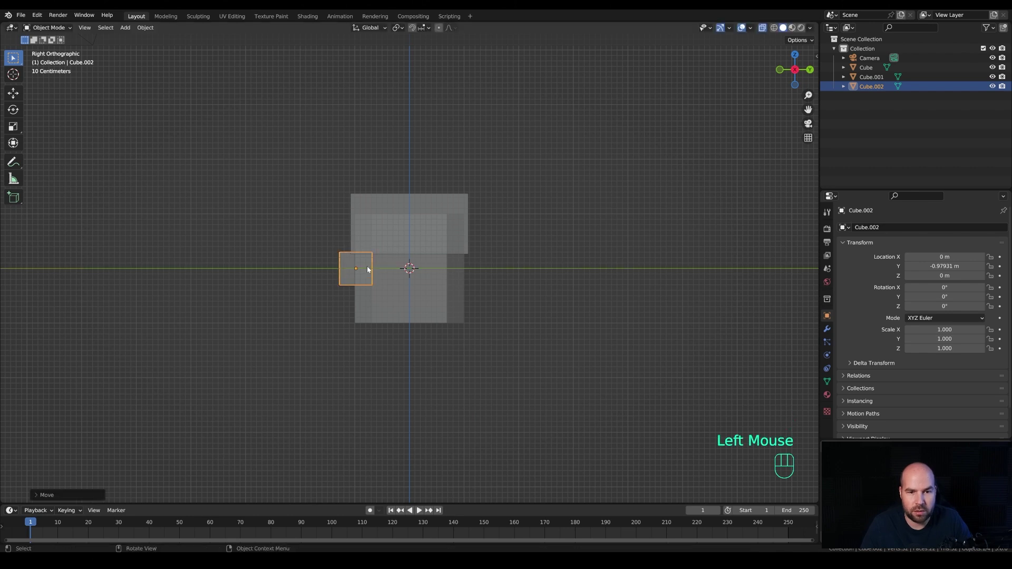
- Turn X-ray off and raise the small cube to Z 0.269 m
middle_click_drag(414, 307, 551, 299)
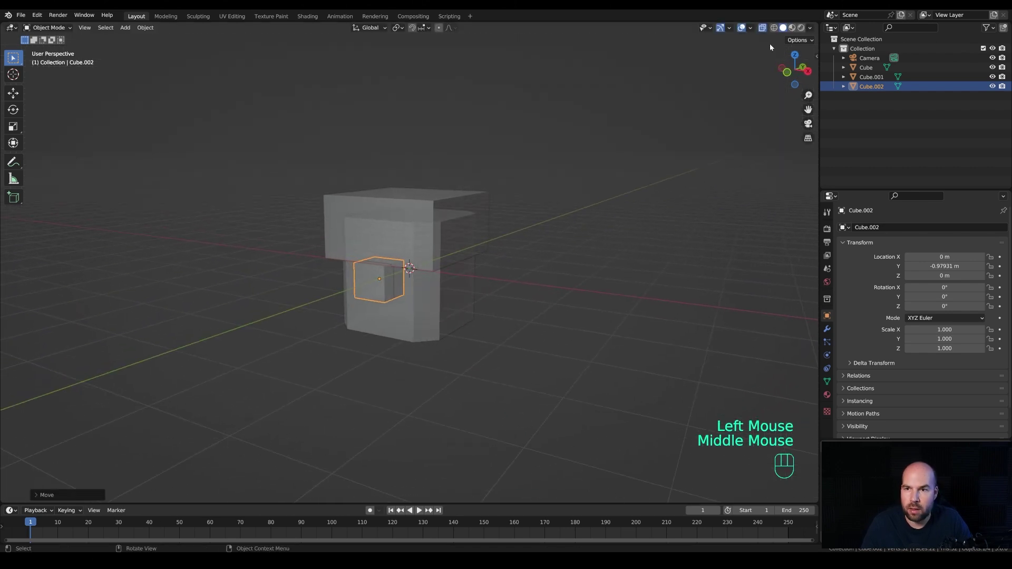
left_click(761, 28)
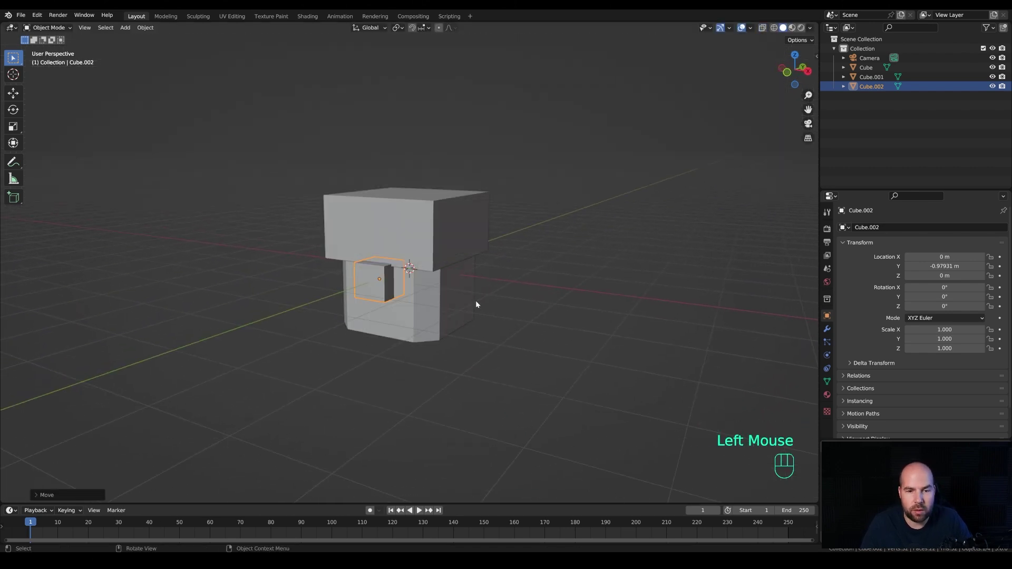
key("g")
key("z")
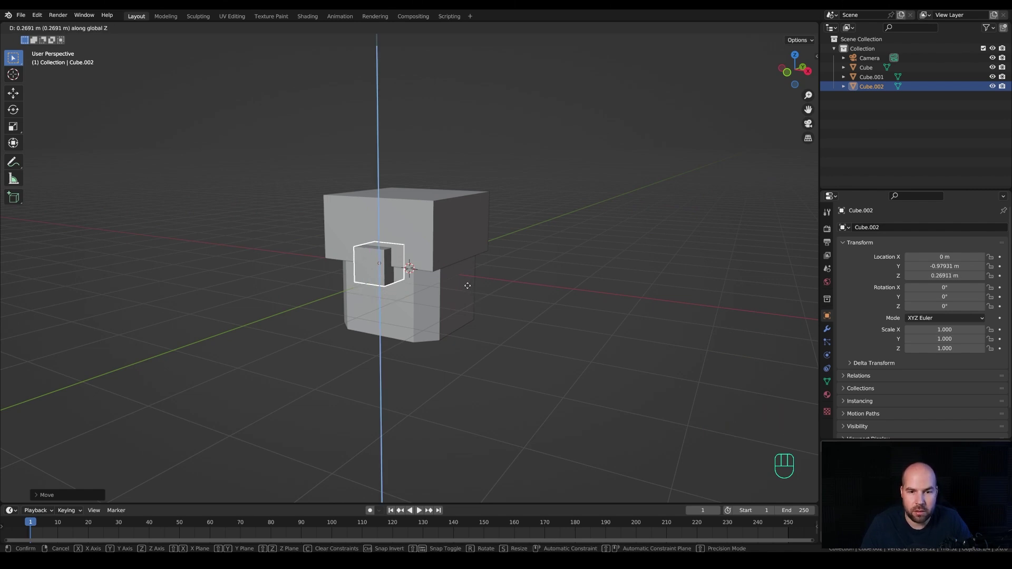
left_click(467, 286)
middle_click_drag(567, 241, 554, 247, "shift")
scroll(509, 261, "up", 2)
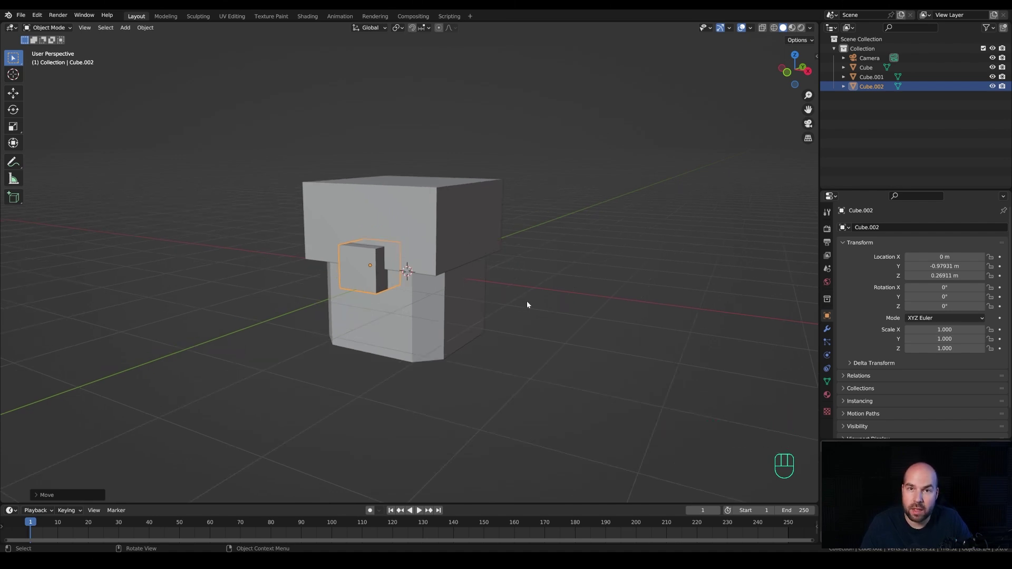
left_click(37, 15)
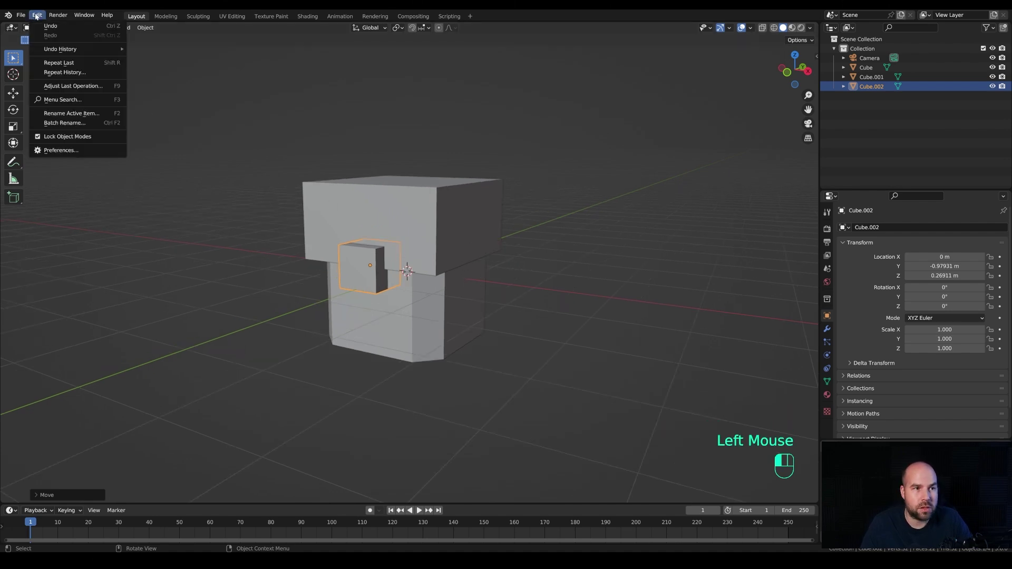
left_click(53, 150)
left_click(21, 110)
left_click(269, 44)
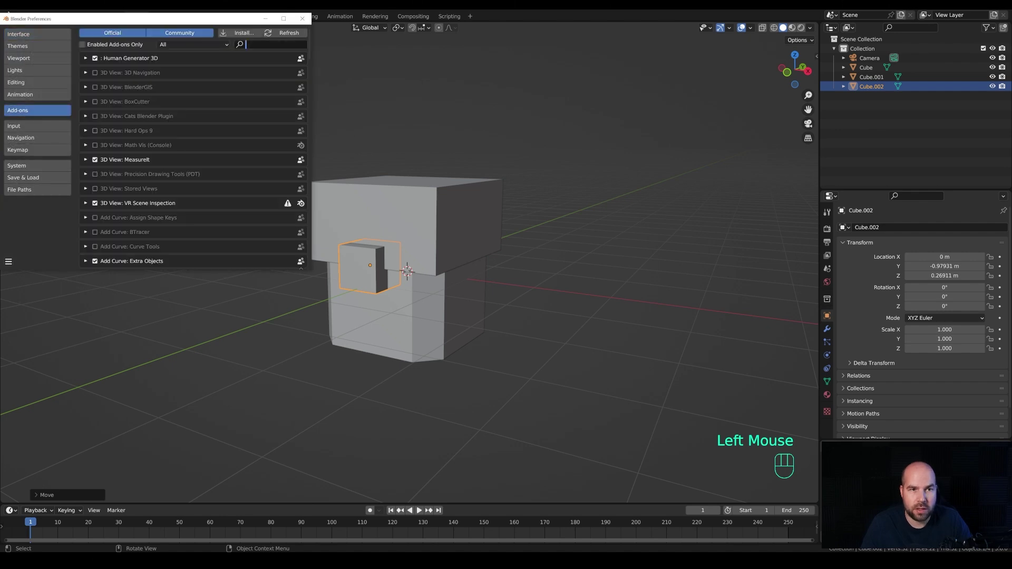
type("bool")
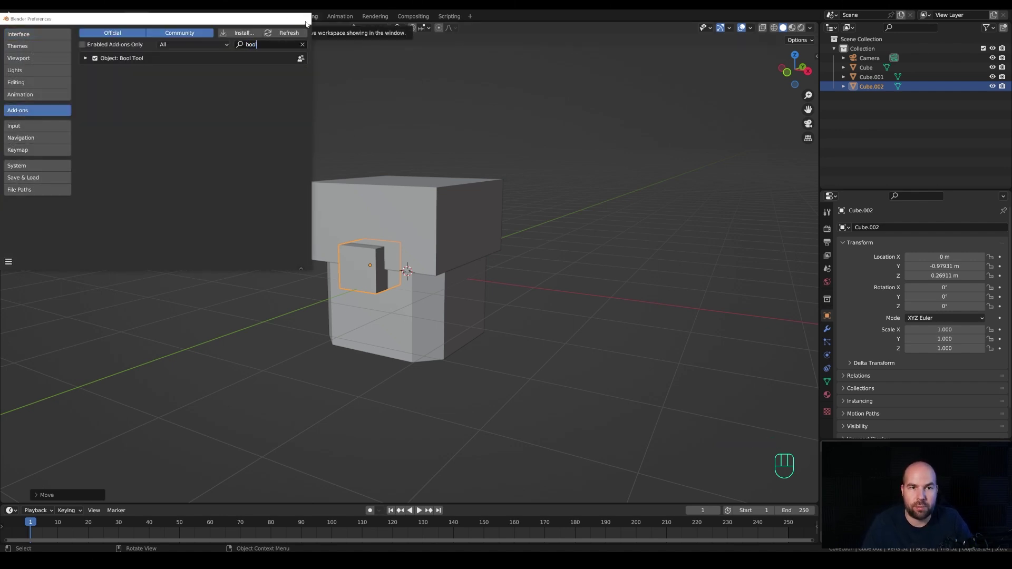
left_click(304, 19)
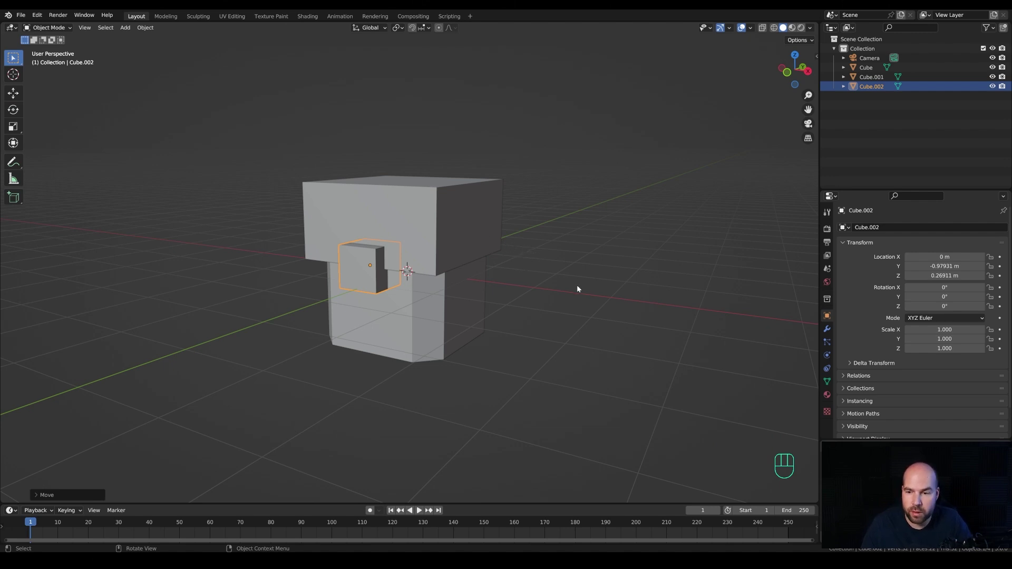
- Add a Bevel modifier to the block with 2 segments and a 0.031 m amount
left_click(454, 294)
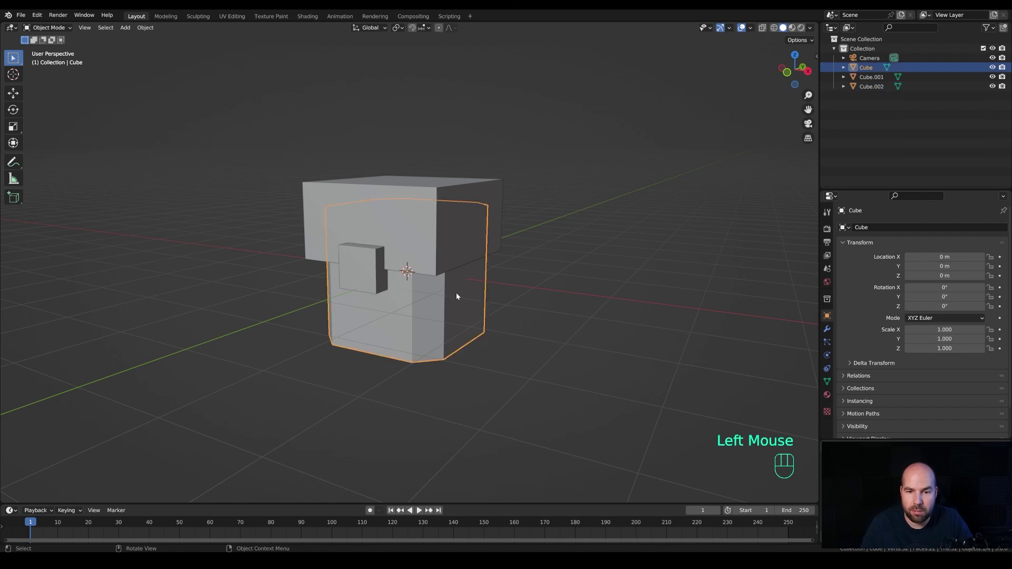
left_click(827, 329)
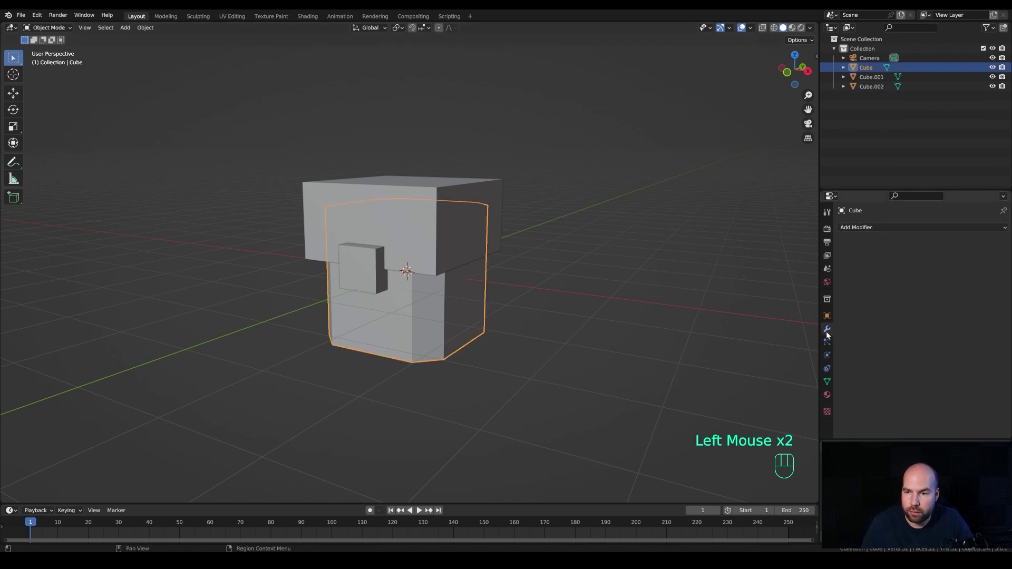
left_click(877, 228)
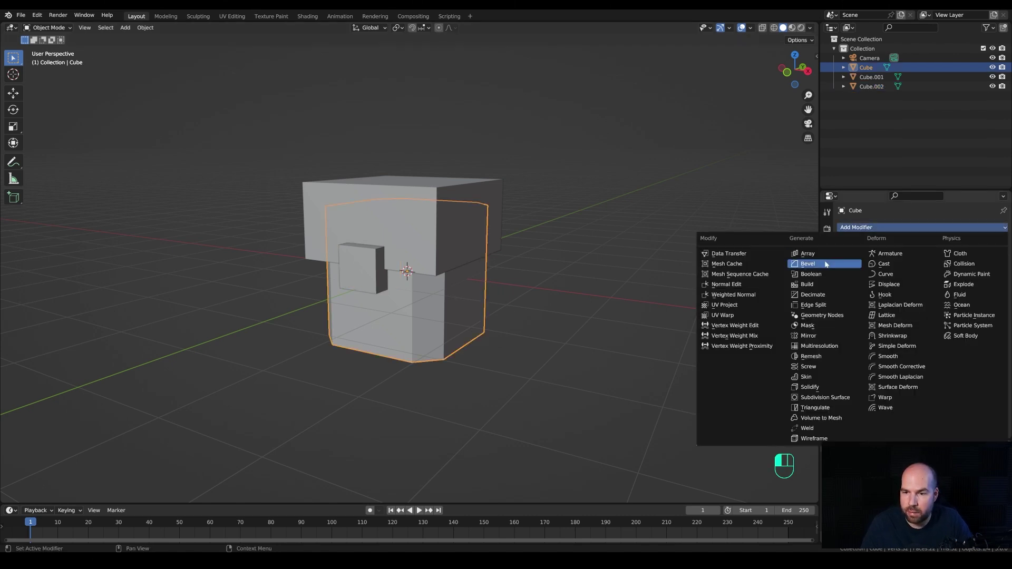
left_click(807, 264)
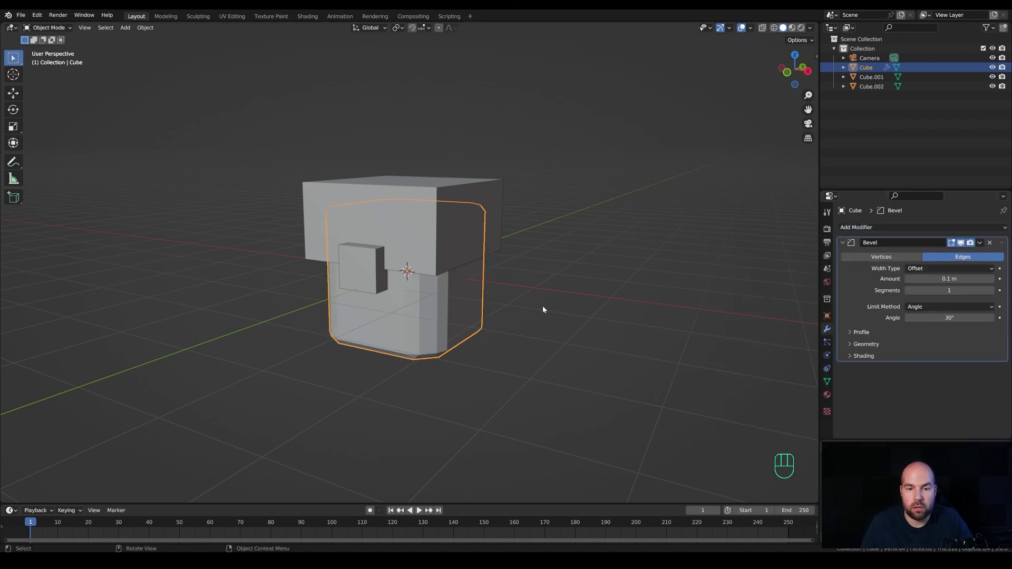
scroll(545, 309, "up", 2)
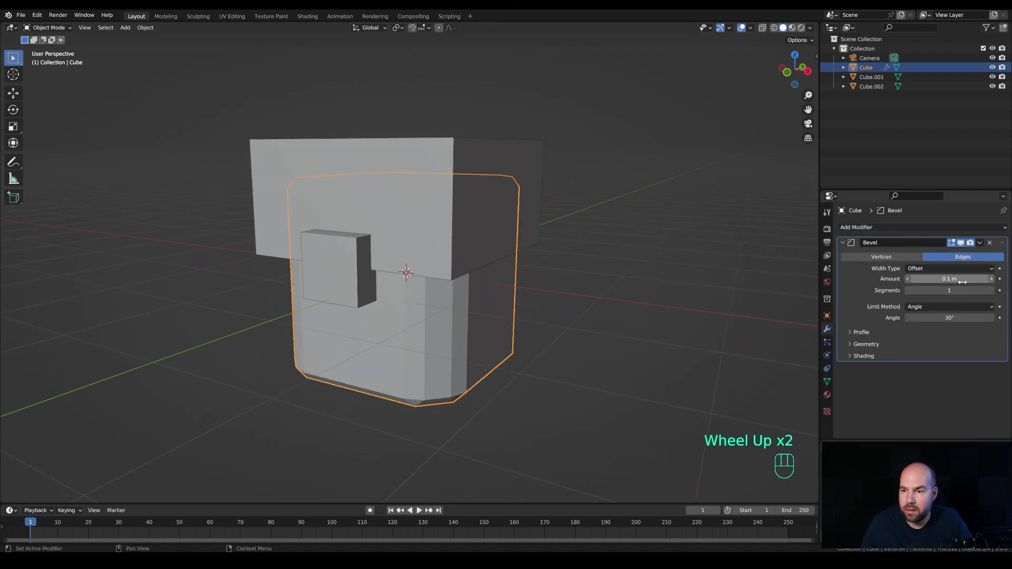
left_click(991, 290)
left_click_drag(948, 279, 914, 278, "shift")
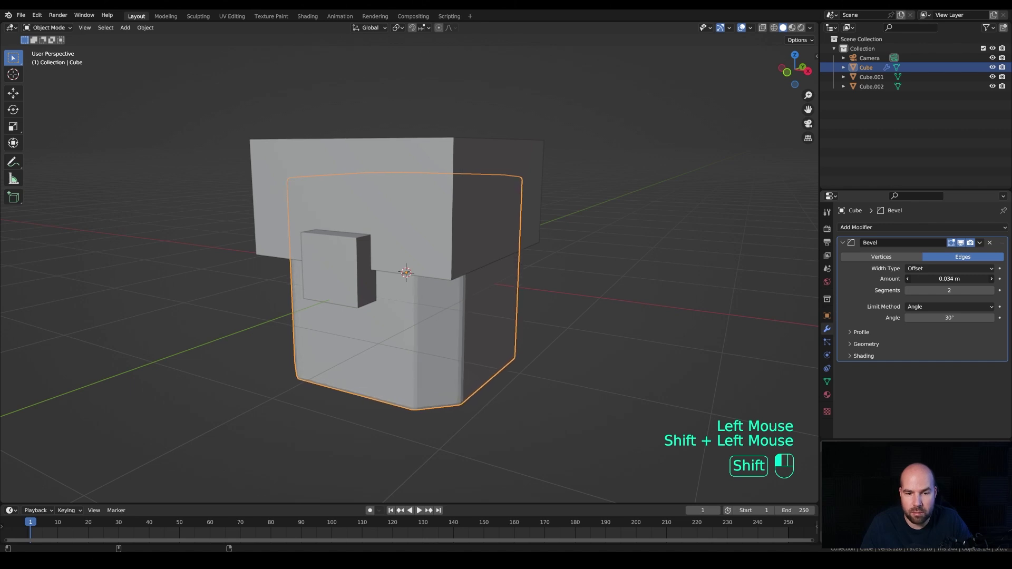
- Enable Harden Normals and set the bevel's outer miter to Arc
left_click(878, 356)
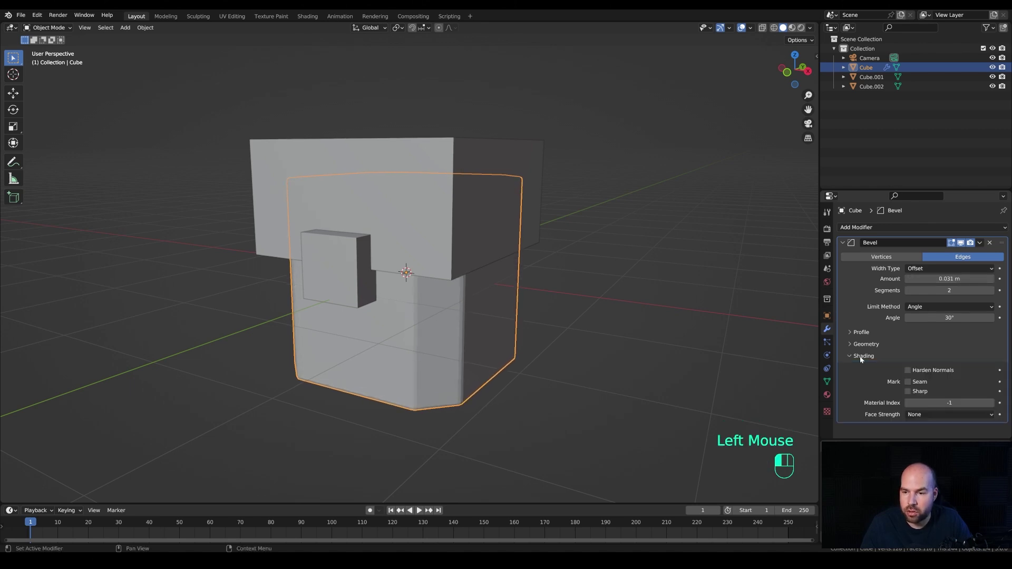
left_click(909, 370)
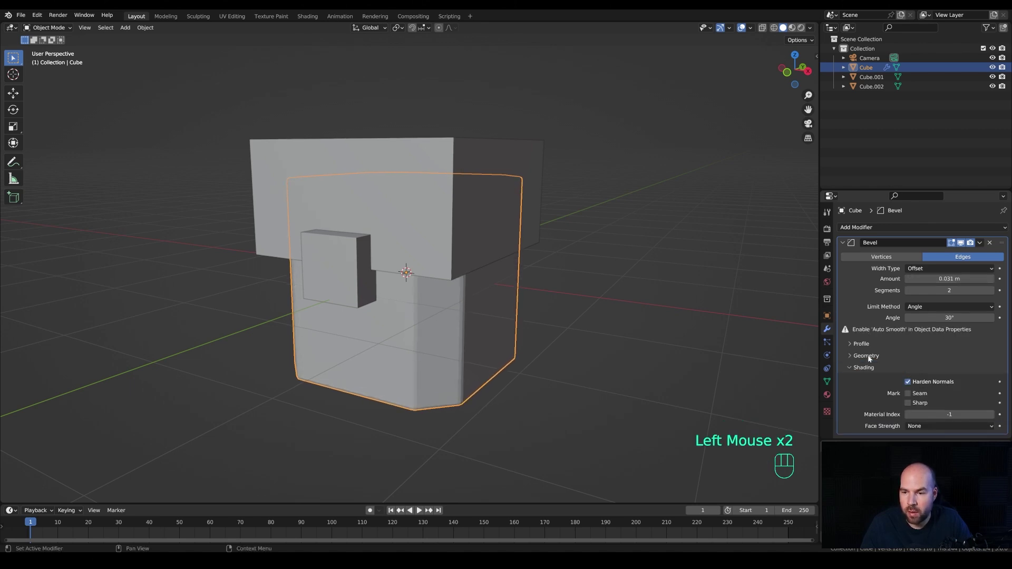
left_click(867, 356)
left_click(917, 370)
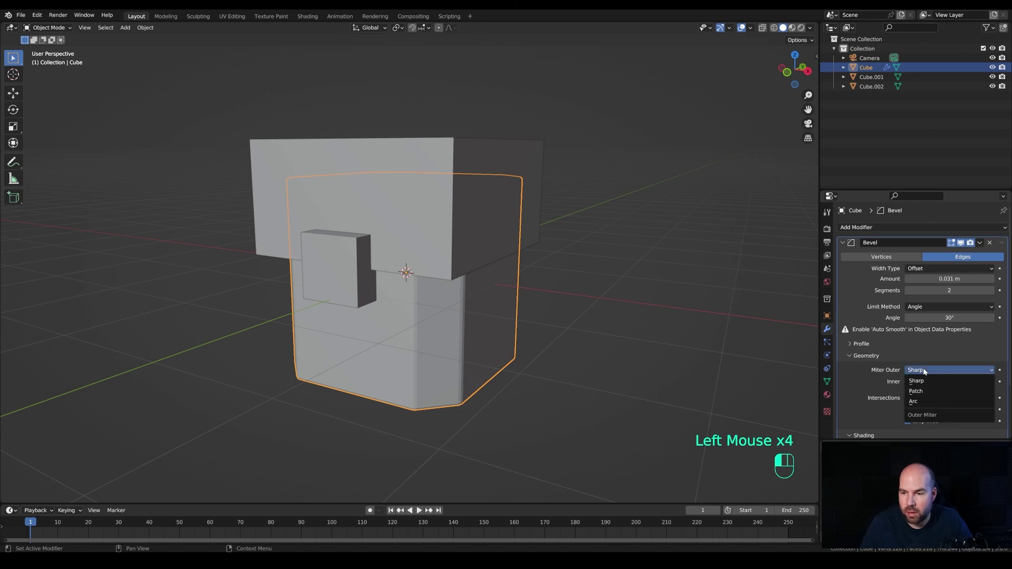
left_click(921, 402)
scroll(878, 380, "down", 2)
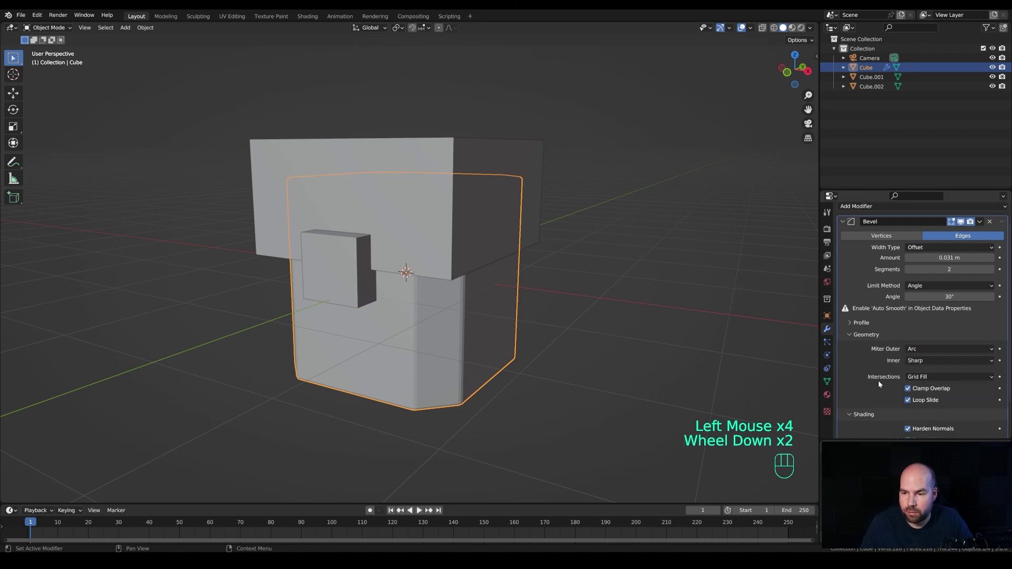
left_click(849, 328)
- Shade the beveled block smooth
right_click(568, 307)
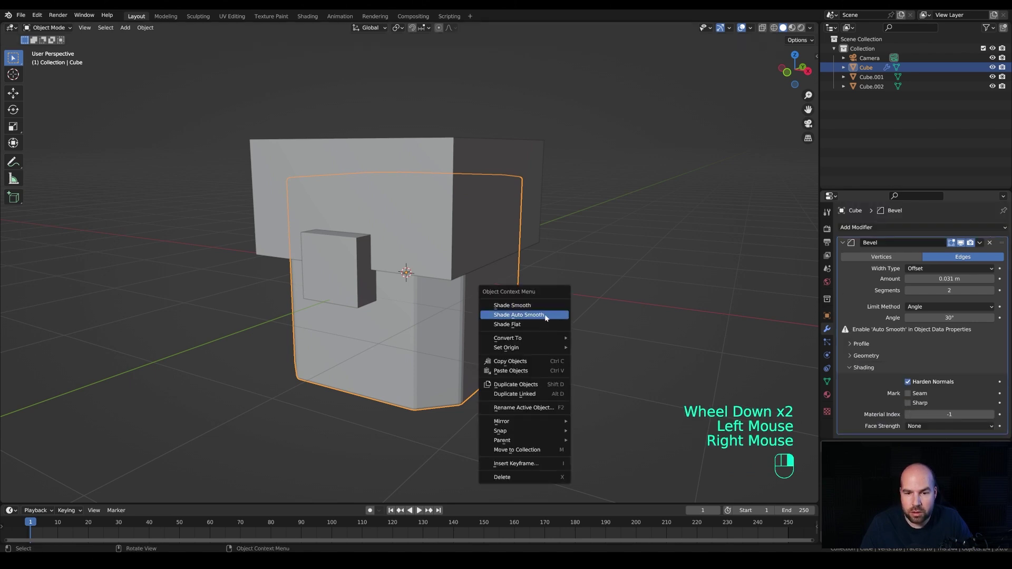
left_click(544, 314)
scroll(424, 329, "down", 2)
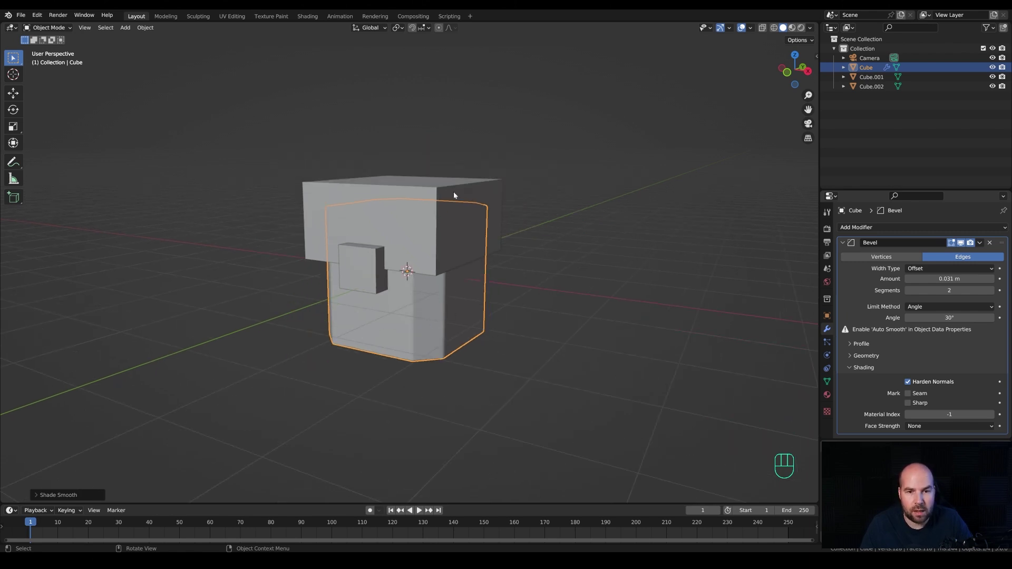
middle_click_drag(478, 277, 363, 272)
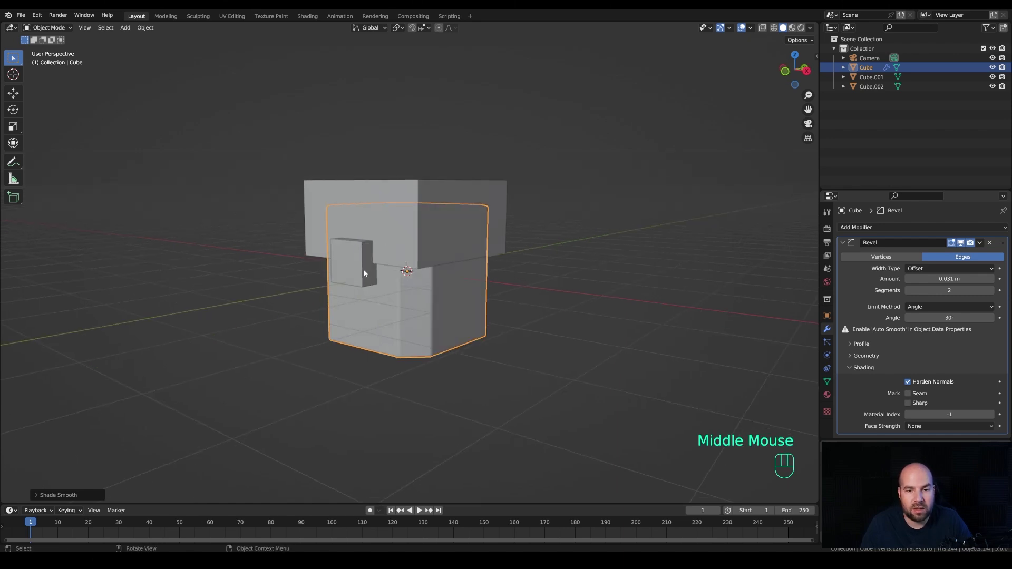
- Slice the beveled block with the top box Cube.001 using a Bool Tool slice
left_click(498, 187)
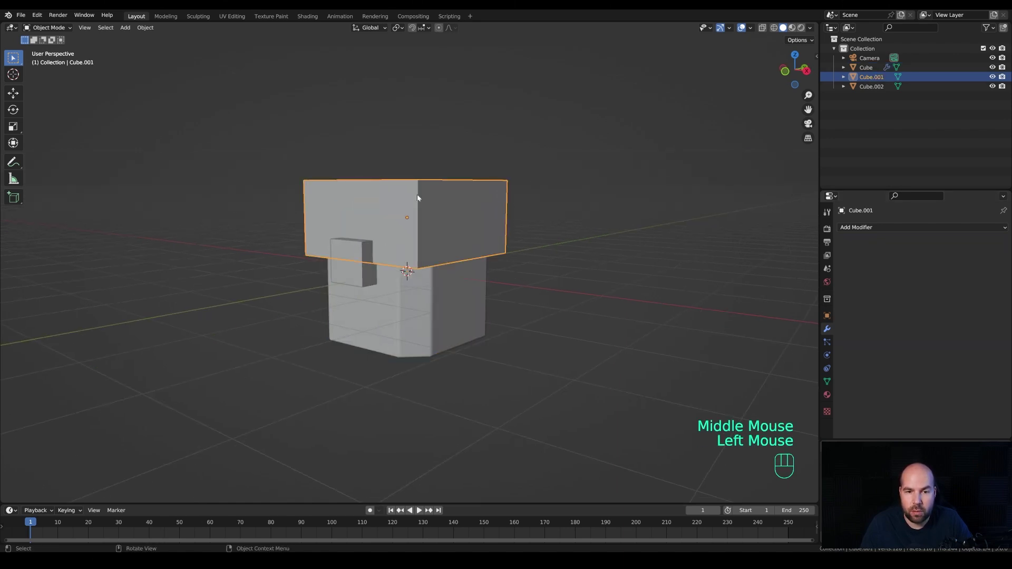
left_click(457, 303, "shift")
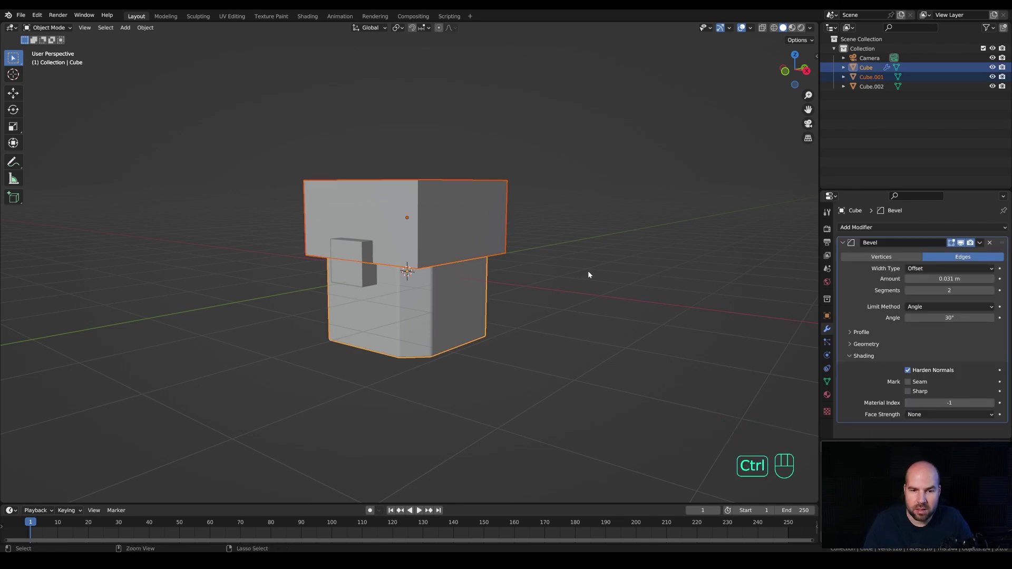
key("ctrl+KP_Divide")
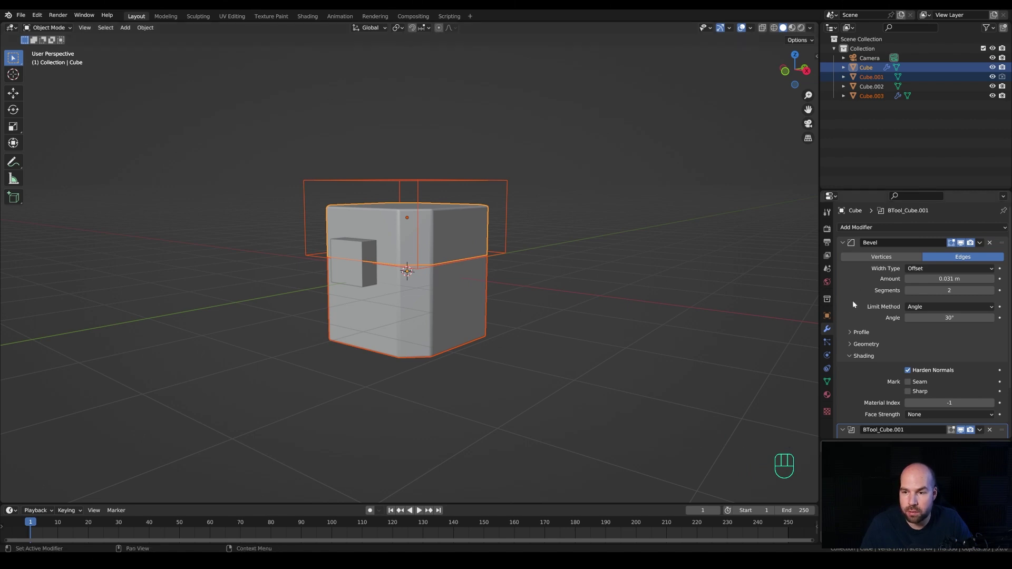
left_click(841, 243)
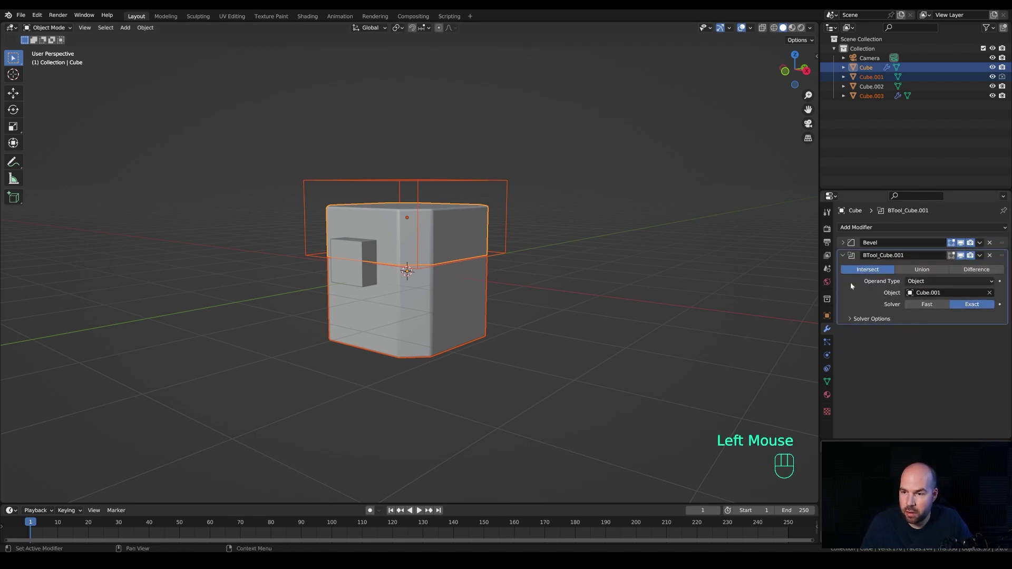
key("ctrl+z")
- Select the upper and lower crate pieces in turn and inspect the upper piece's mesh
left_click(470, 298)
left_click(470, 230)
left_click(471, 273)
left_click(469, 258)
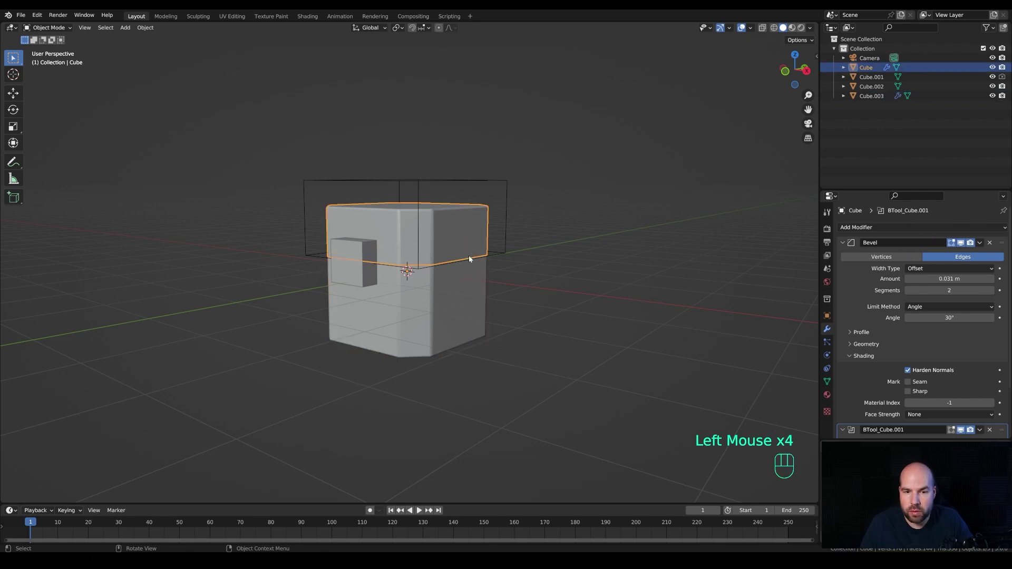
key("Tab")
left_click_drag(298, 140, 594, 427)
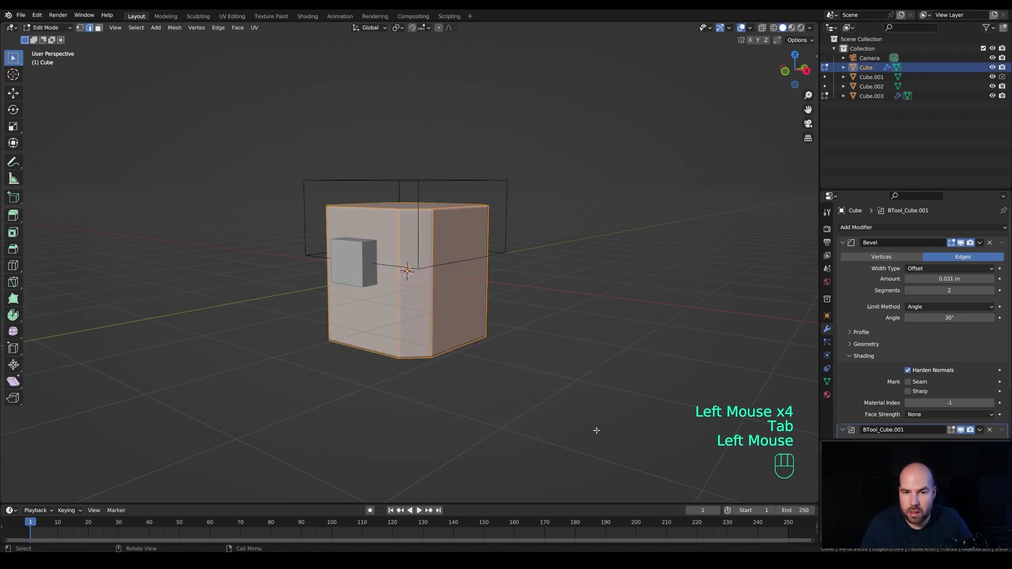
key("Tab")
- Collapse the bevel settings on both pieces to reveal their boolean modifiers
left_click(463, 305)
left_click(457, 245)
left_click(457, 246)
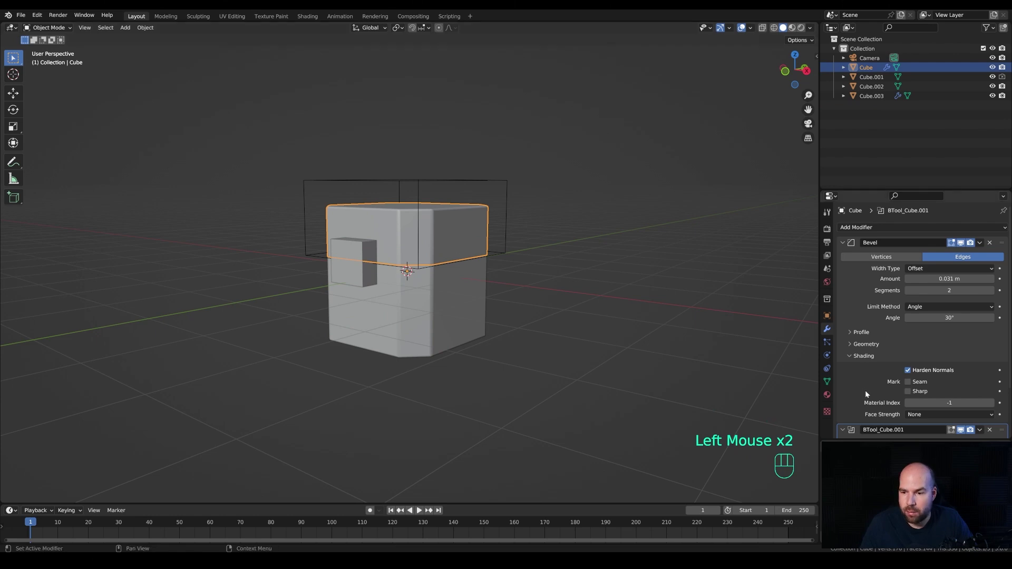
left_click(843, 243)
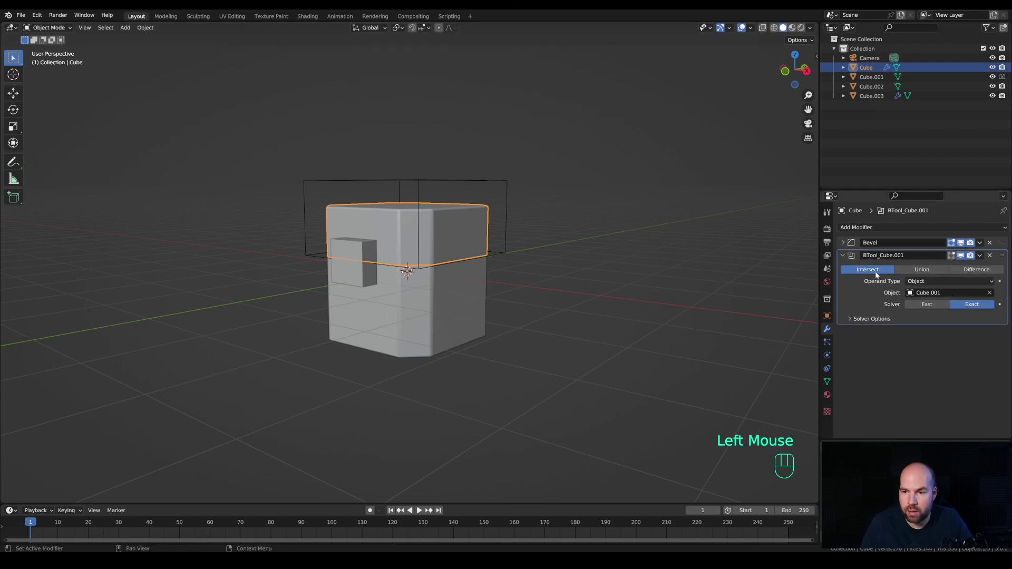
left_click(450, 292)
left_click(843, 242)
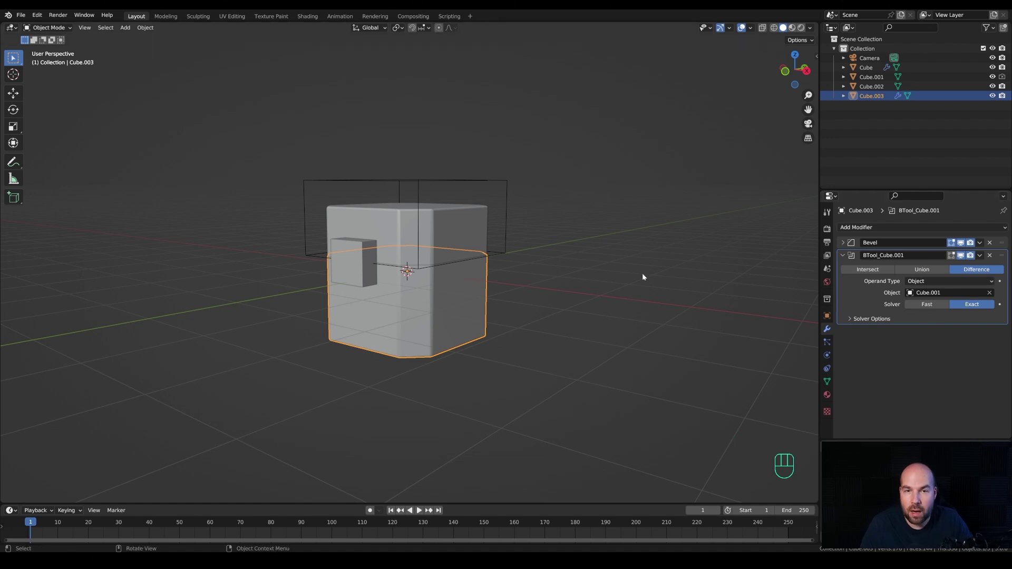
- Move the lower piece's BTool_Cube.001 boolean above its Bevel modifier
left_click(843, 255)
left_click_drag(1002, 256, 1002, 243)
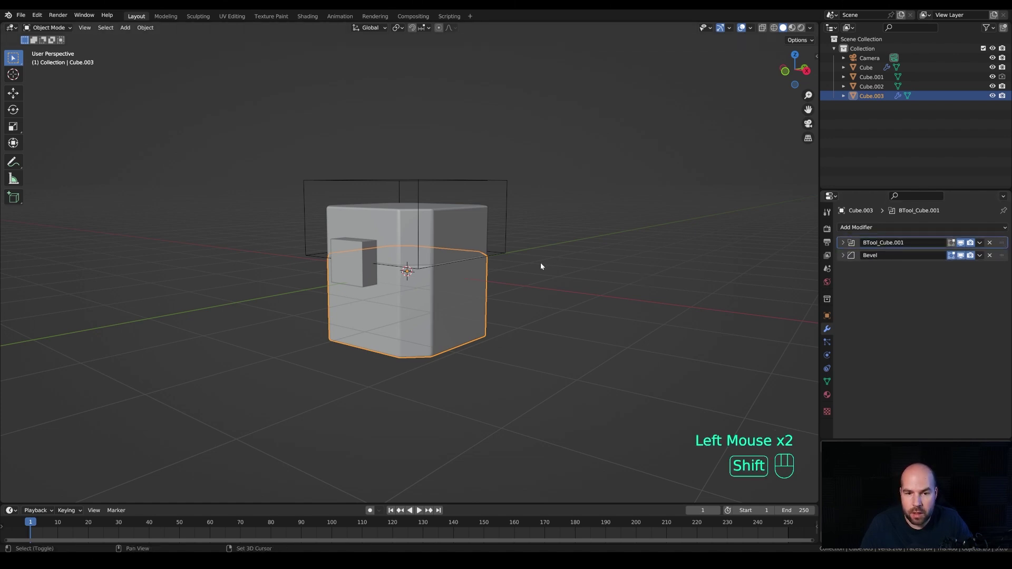
middle_click_drag(540, 263, 553, 286, "shift")
scroll(552, 286, "up", 1)
scroll(554, 290, "up", 2)
- Move the upper piece's BTool_Cube.001 boolean above its Bevel as well
left_click(542, 284)
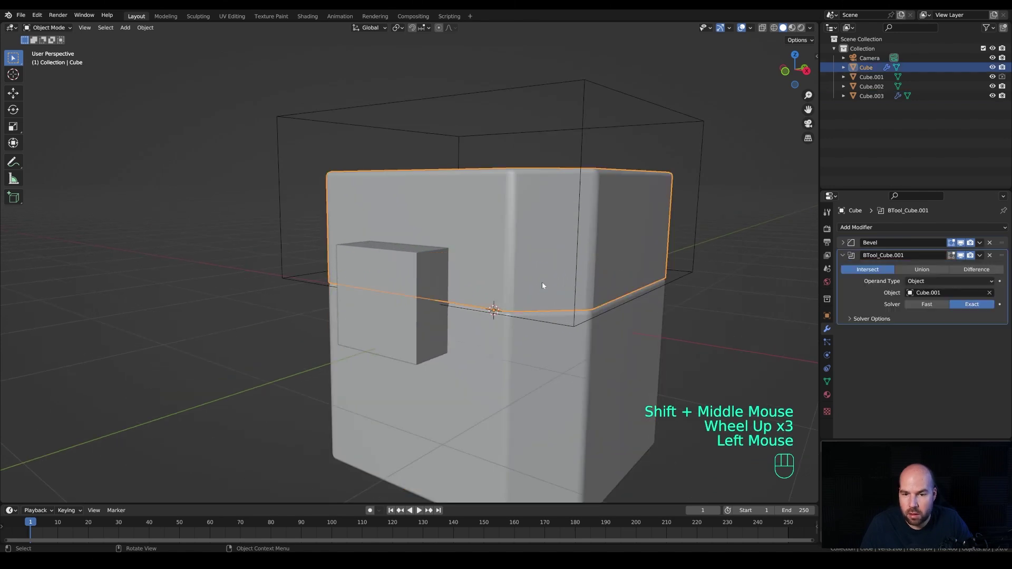
left_click_drag(1001, 255, 1000, 241)
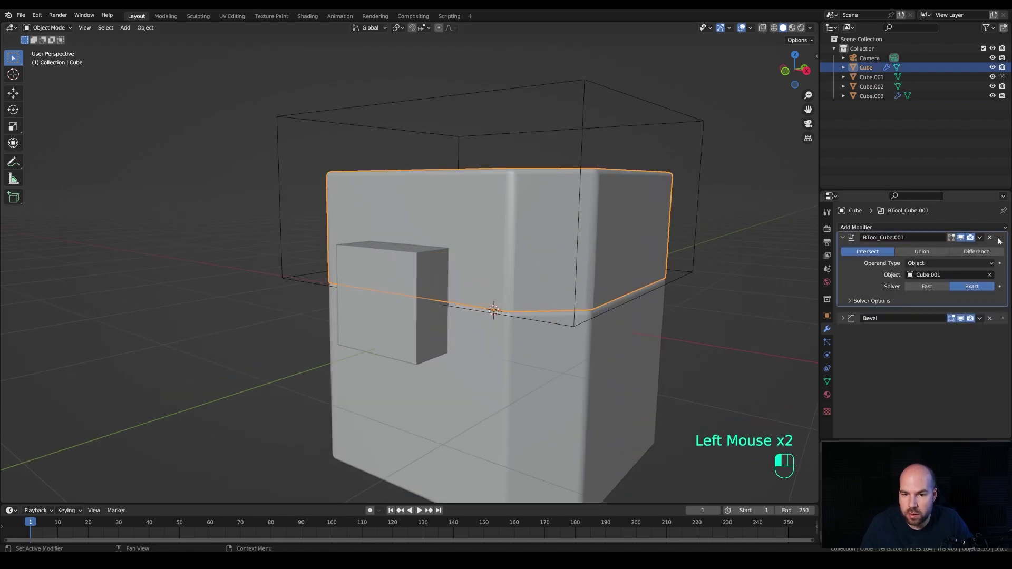
middle_click_drag(720, 322, 705, 293, "shift")
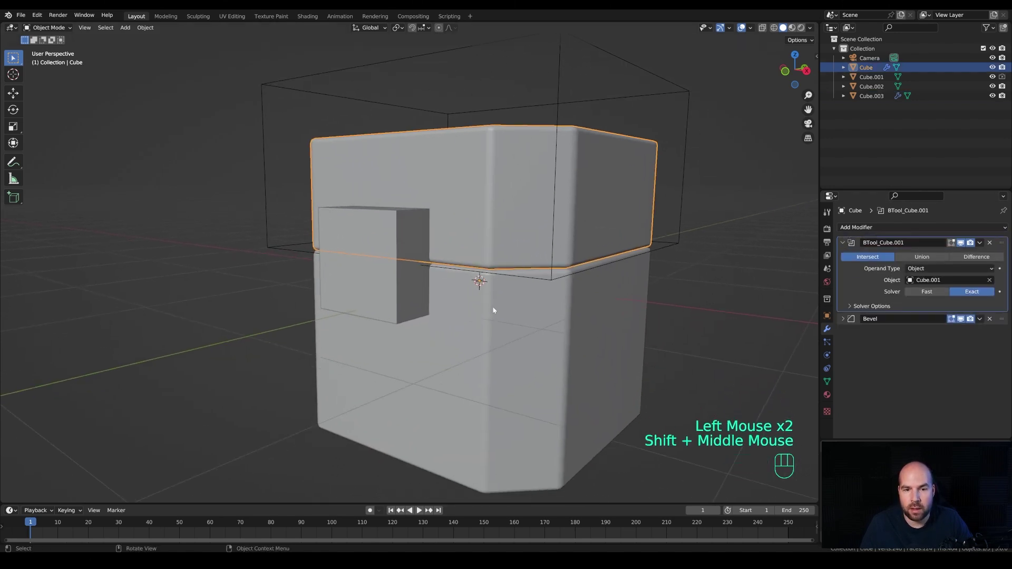
left_click(406, 237)
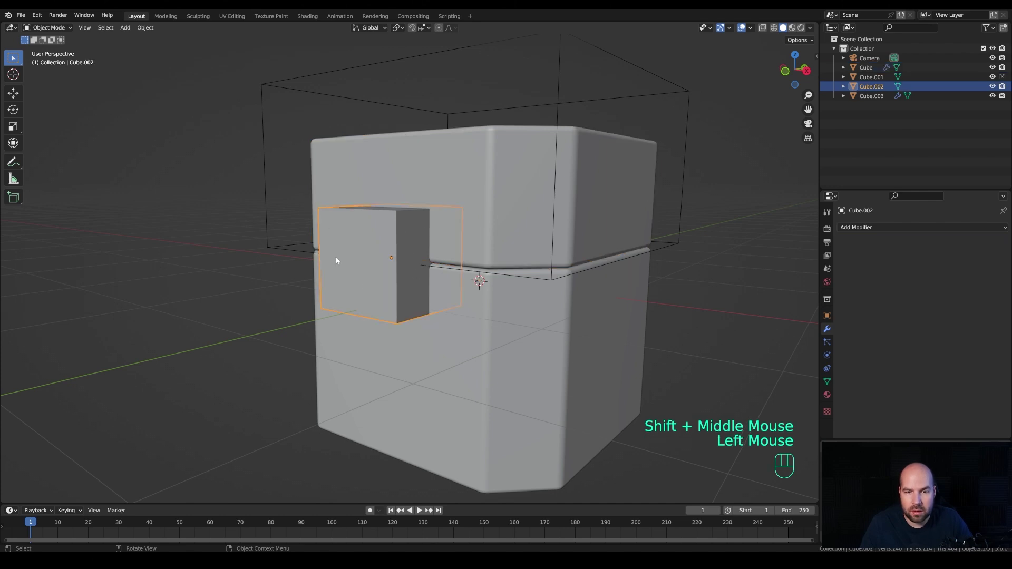
- Cut the small box's shape into the lower piece, placing the new boolean above the bevel
left_click(581, 327, "shift")
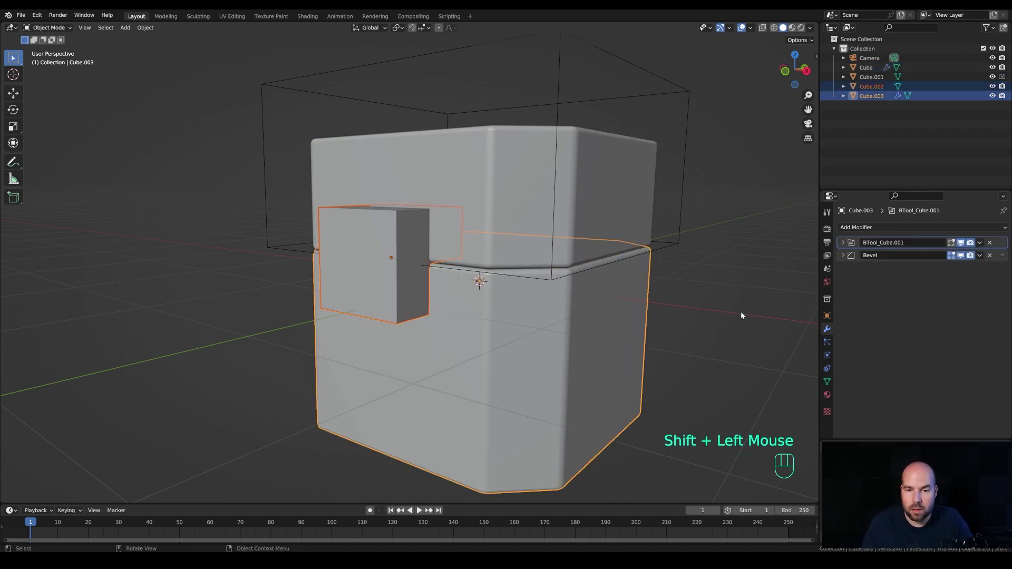
key("ctrl+KP_Divide")
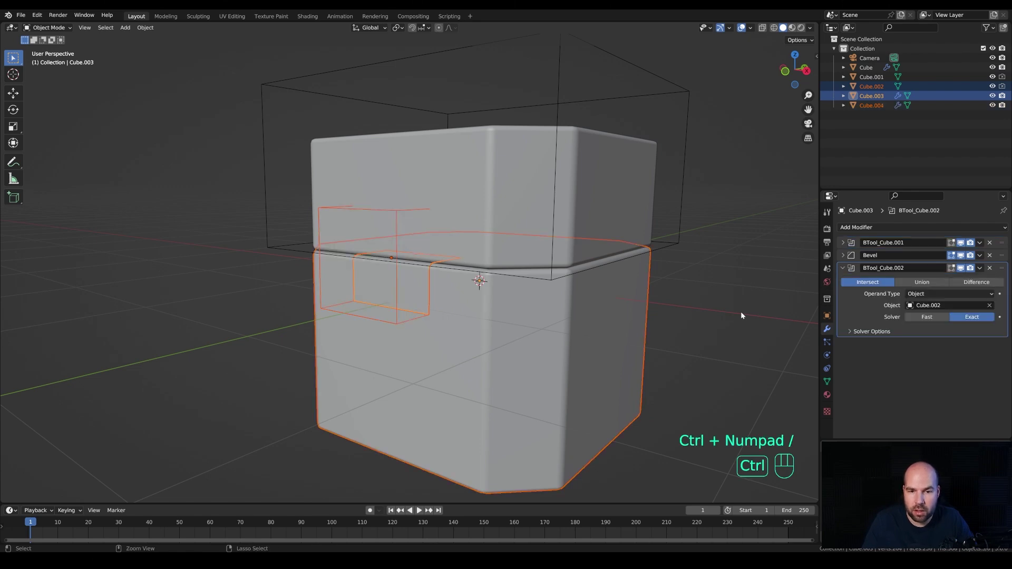
left_click_drag(1002, 268, 1003, 251)
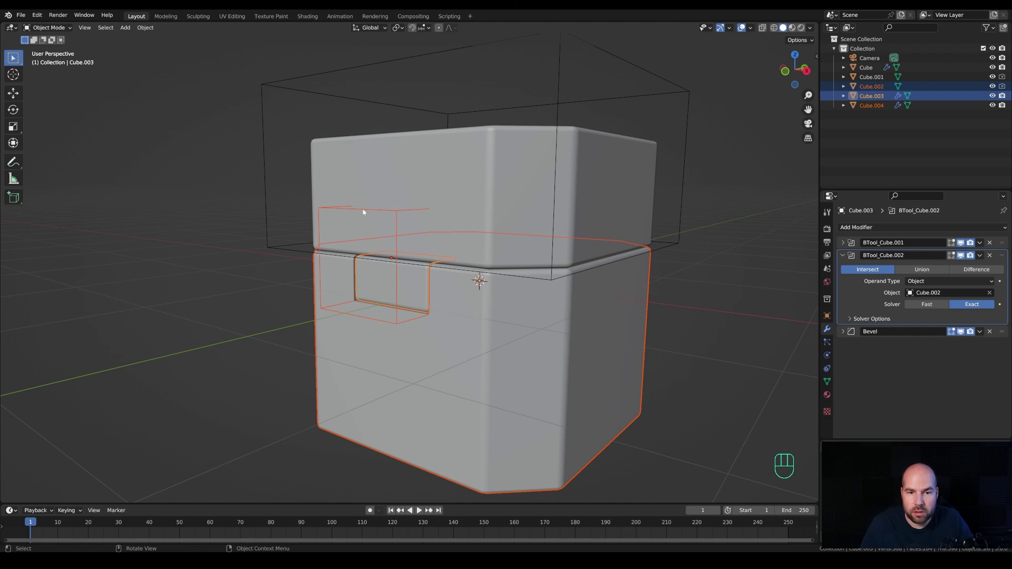
- Delete the BTool_Cube.001 intersect from the window insert Cube.003
left_click(419, 289)
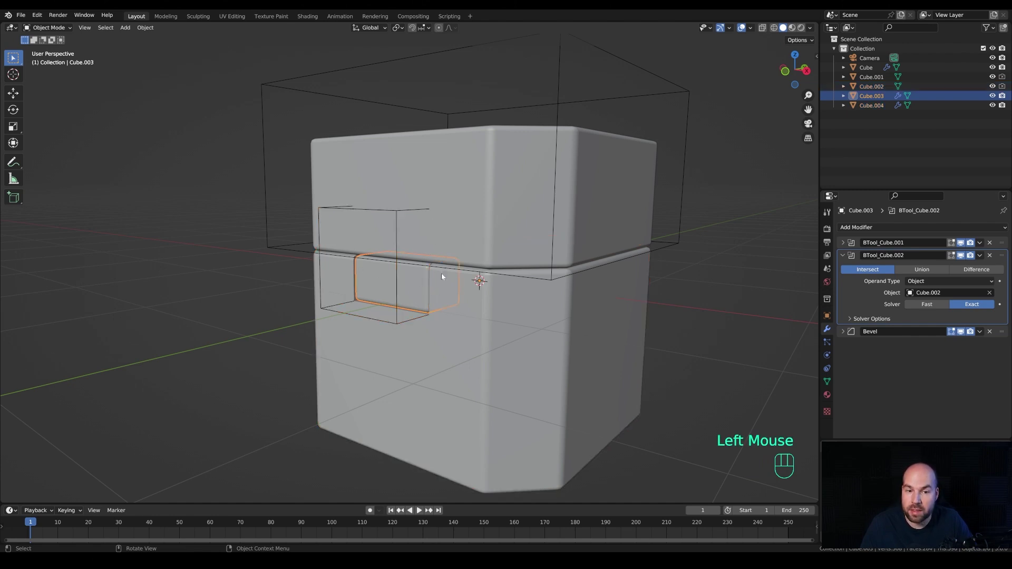
scroll(453, 293, "down", 2)
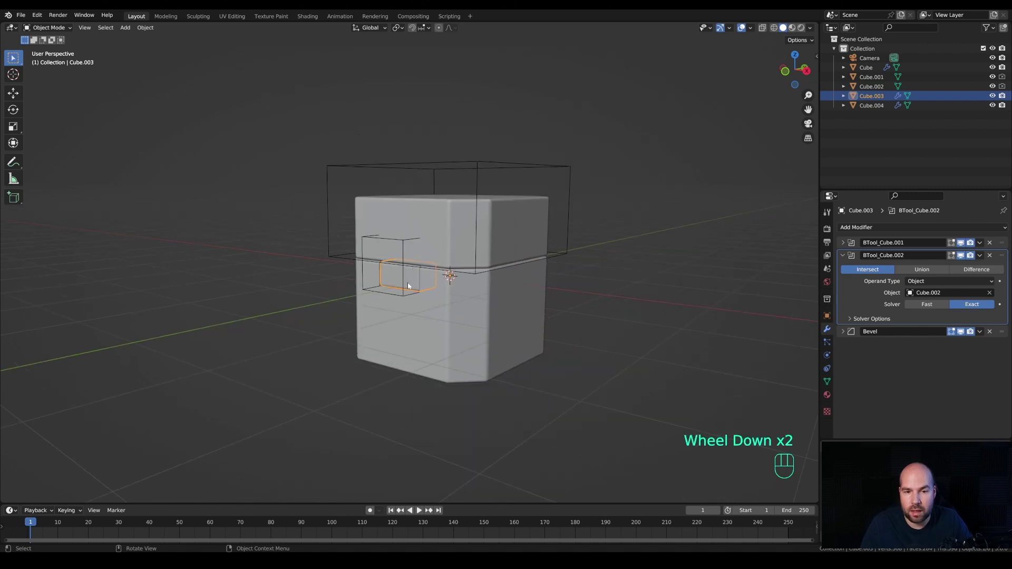
key("Tab")
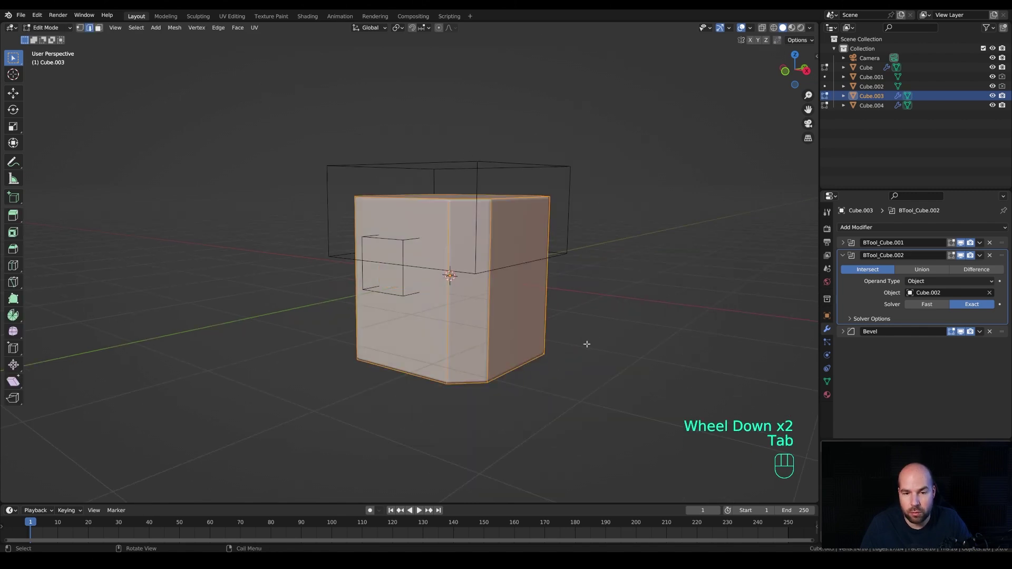
key("Tab")
scroll(437, 332, "up", 3)
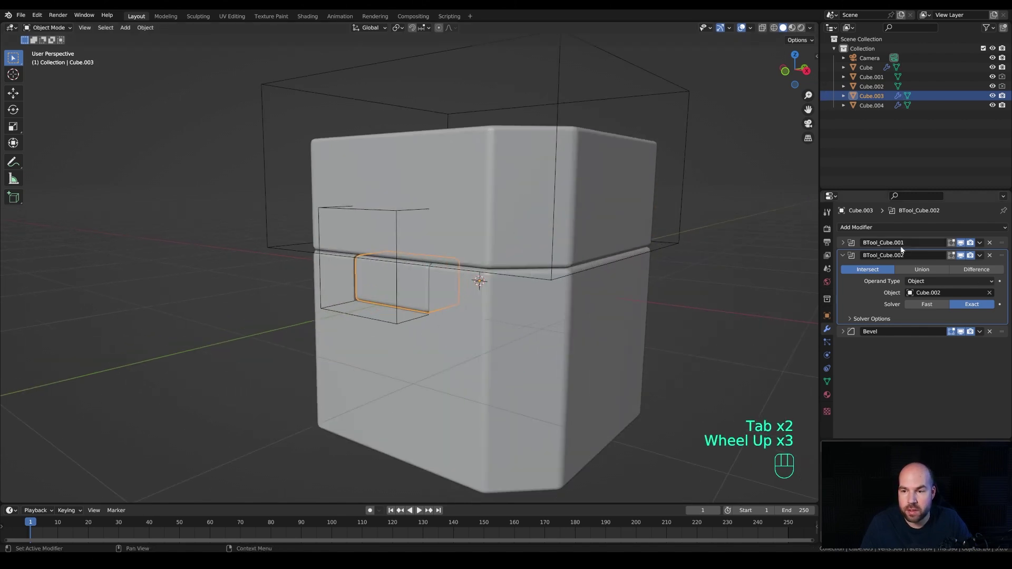
middle_click_drag(530, 339, 506, 326, "shift")
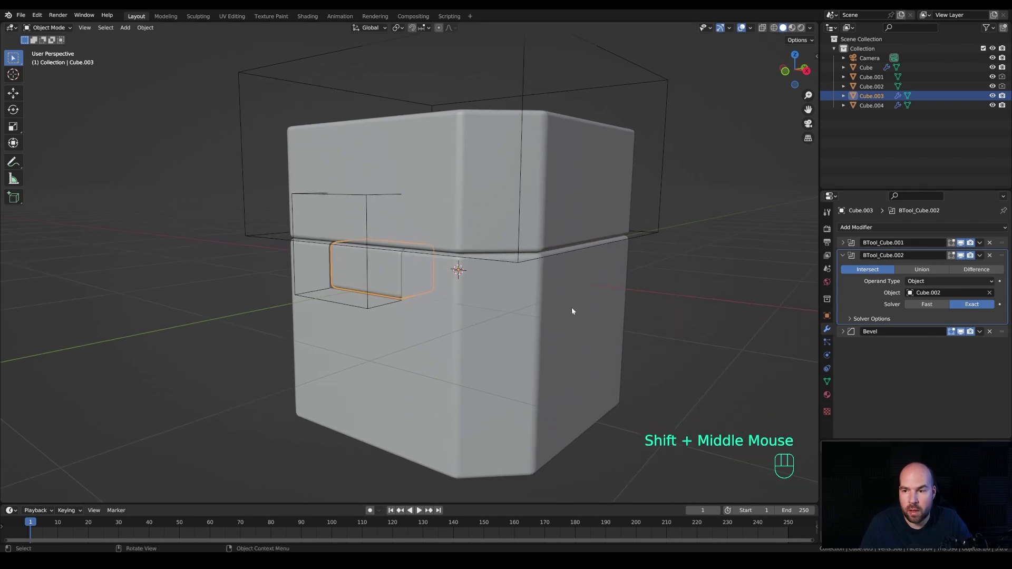
left_click(990, 243)
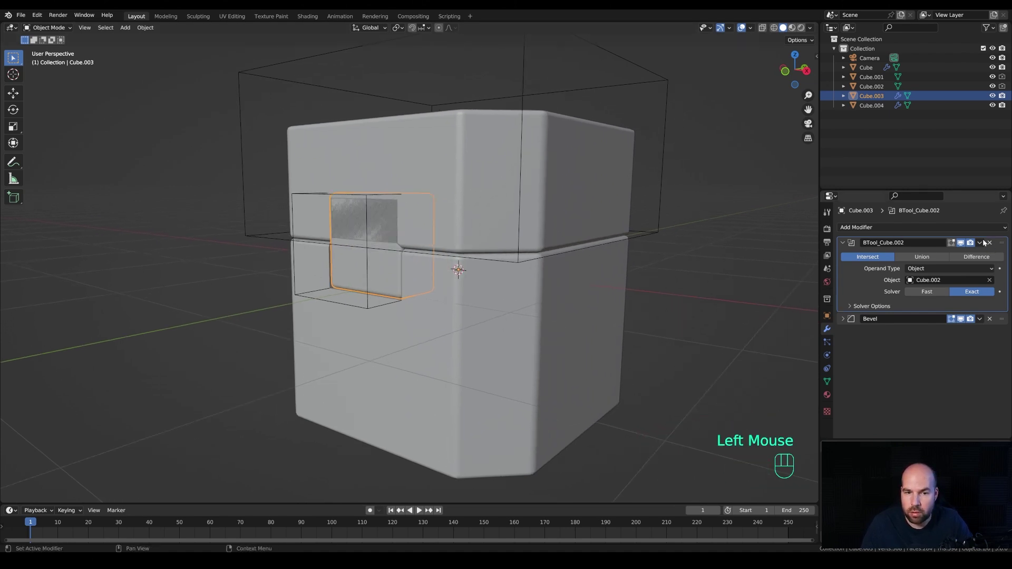
left_click(368, 311)
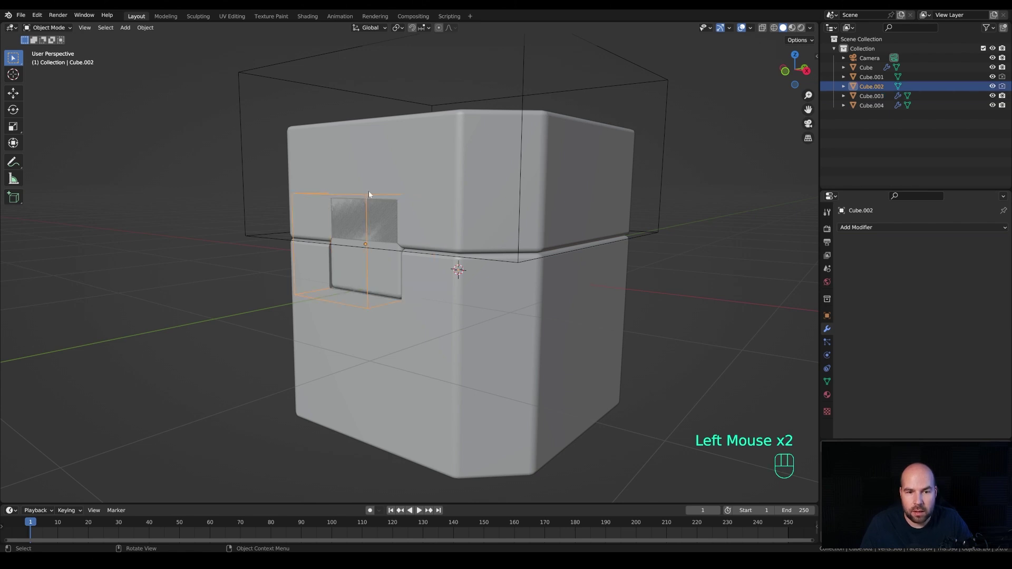
- Subtract the window box Cube.002 from the top crate piece as a Difference boolean
left_click(481, 185, "shift")
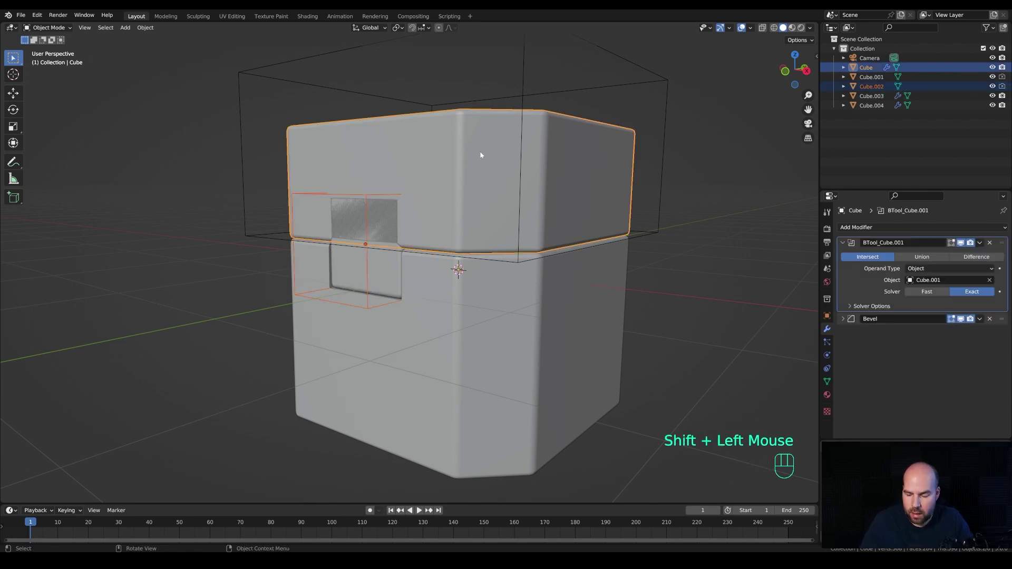
key("ctrl+KP_Subtract")
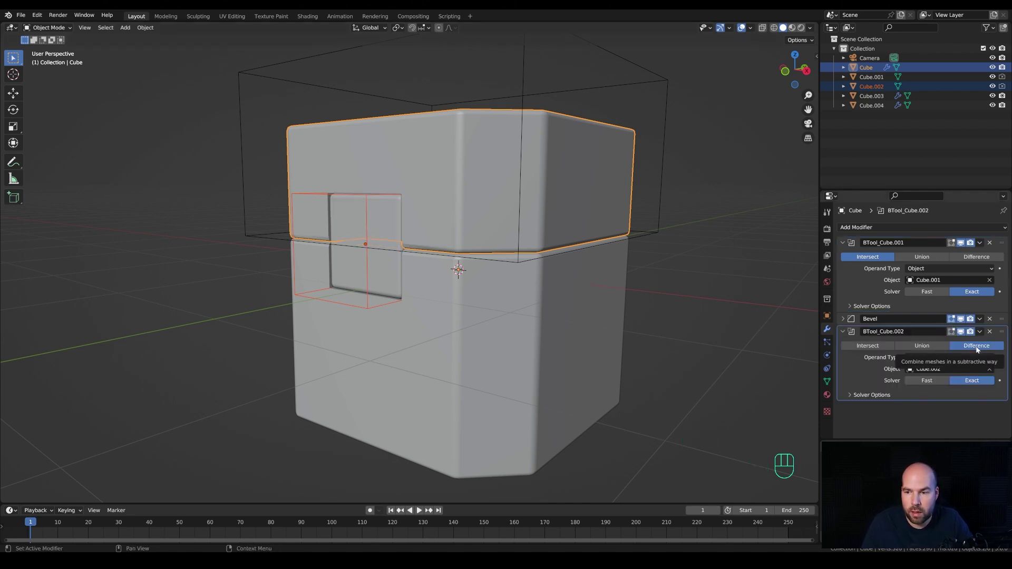
middle_click_drag(532, 315, 443, 327)
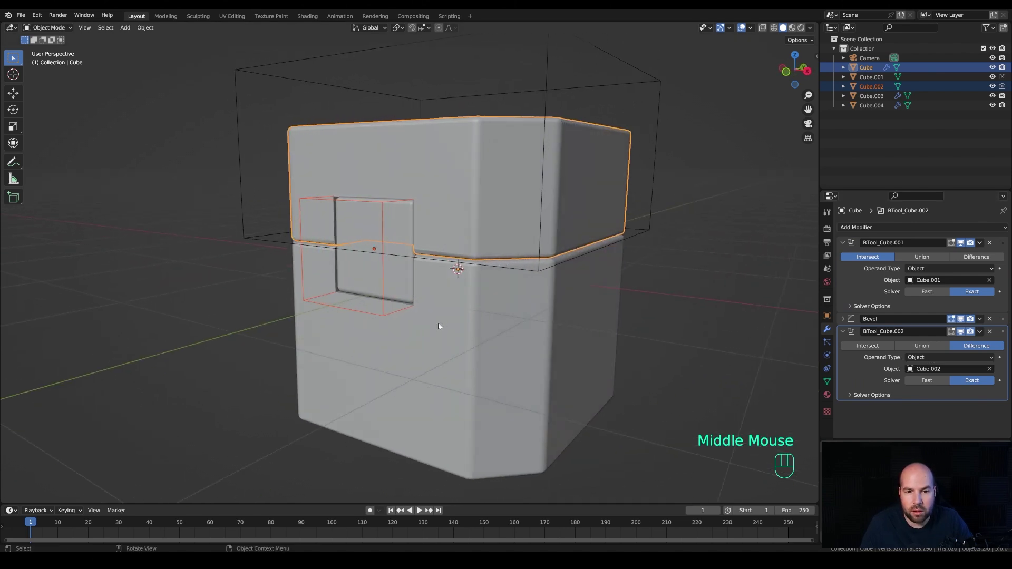
- Move the BTool_Cube.002 cut above the Bevel and collapse the modifier panels
left_click_drag(1002, 331, 995, 319)
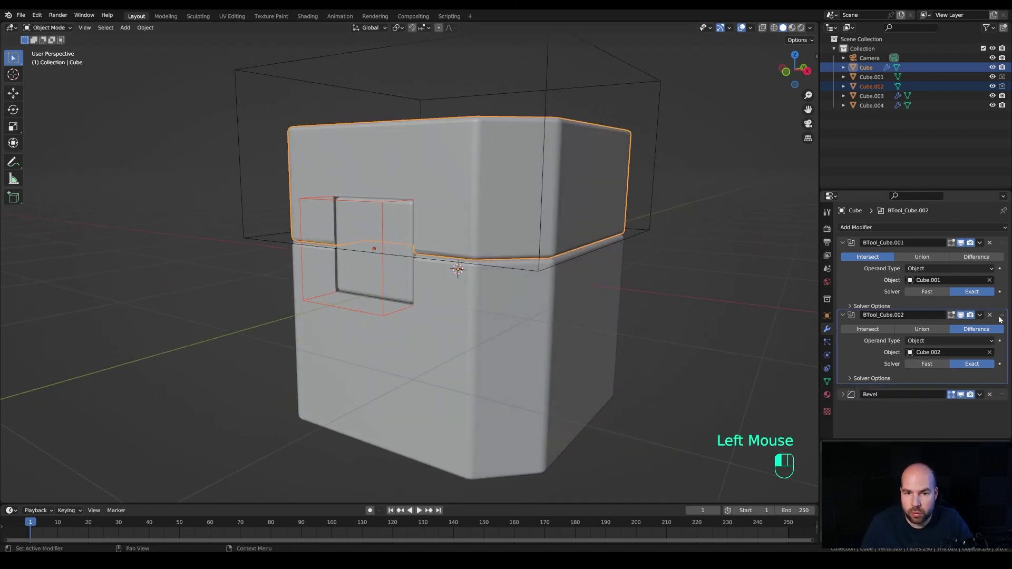
key("ctrl+z")
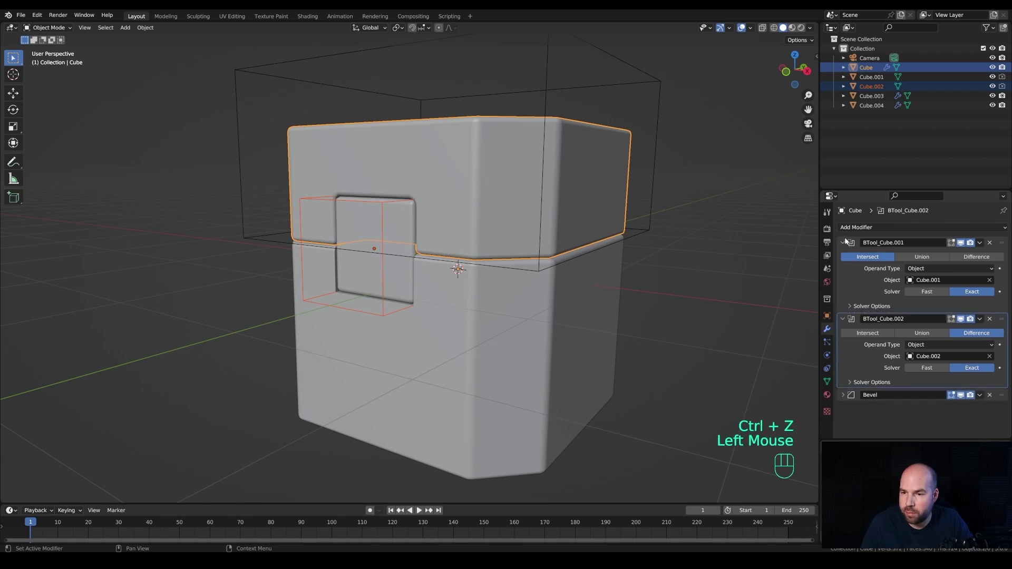
left_click(844, 243)
left_click(842, 255)
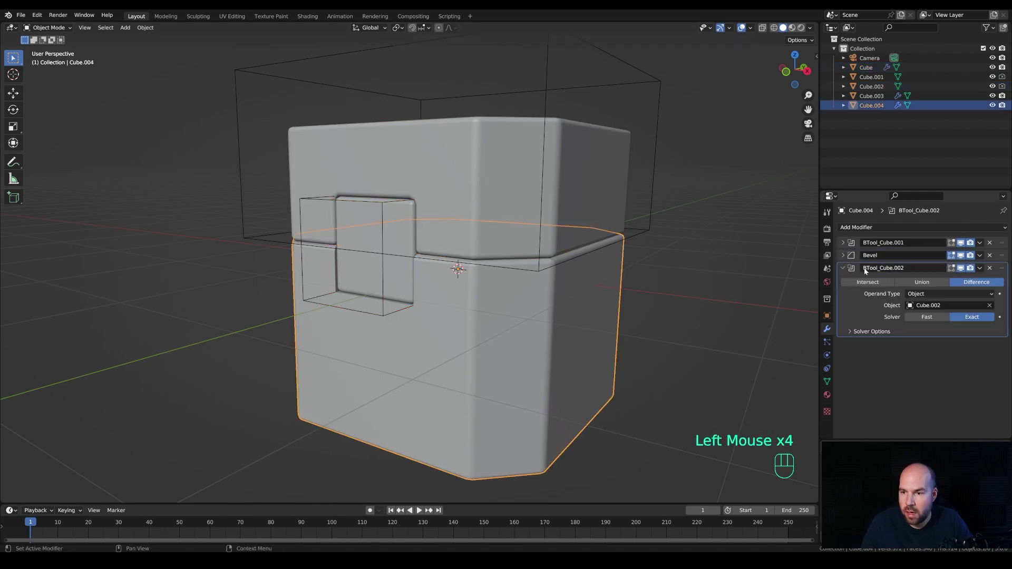
- Put the lower piece's BTool_Cube.002 window cut above its Bevel
left_click_drag(1001, 268, 1002, 255)
left_click(842, 256)
left_click(406, 276)
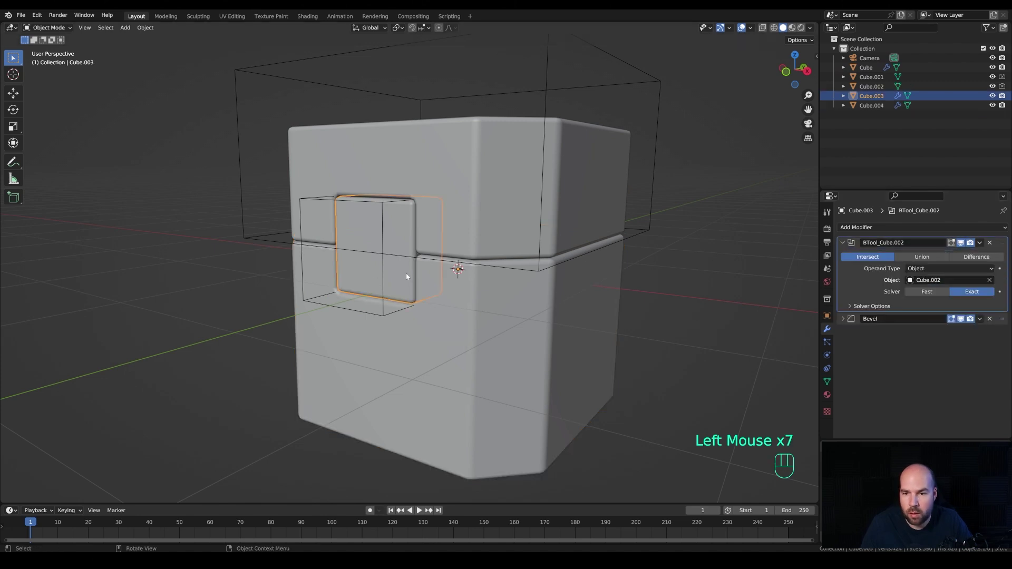
left_click(842, 243)
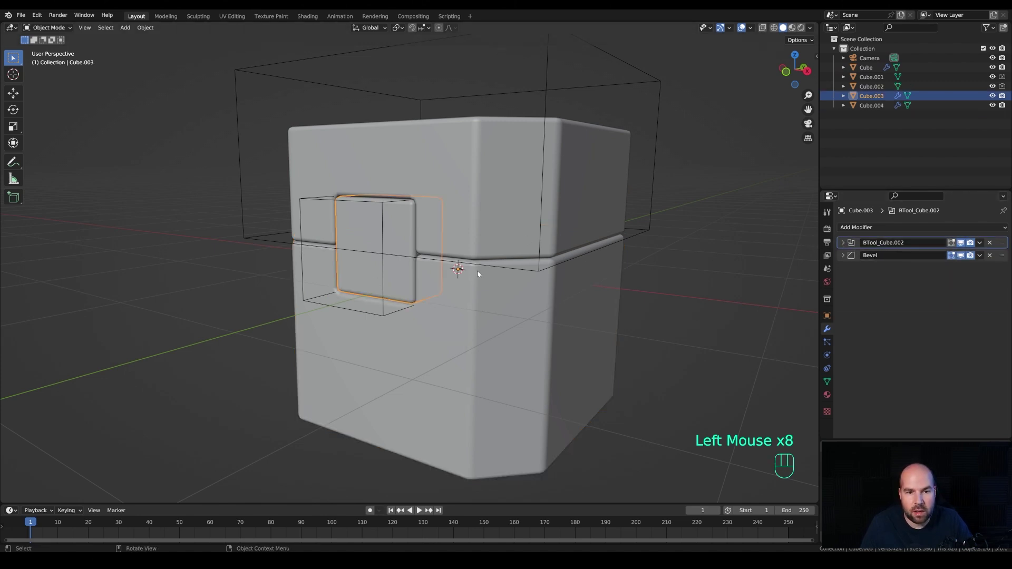
scroll(478, 269, "down", 3)
- Shift the window insert Cube.003 about 0.05 m along Y so it stands proud
middle_click_drag(516, 282, 378, 279)
scroll(468, 300, "up", 3)
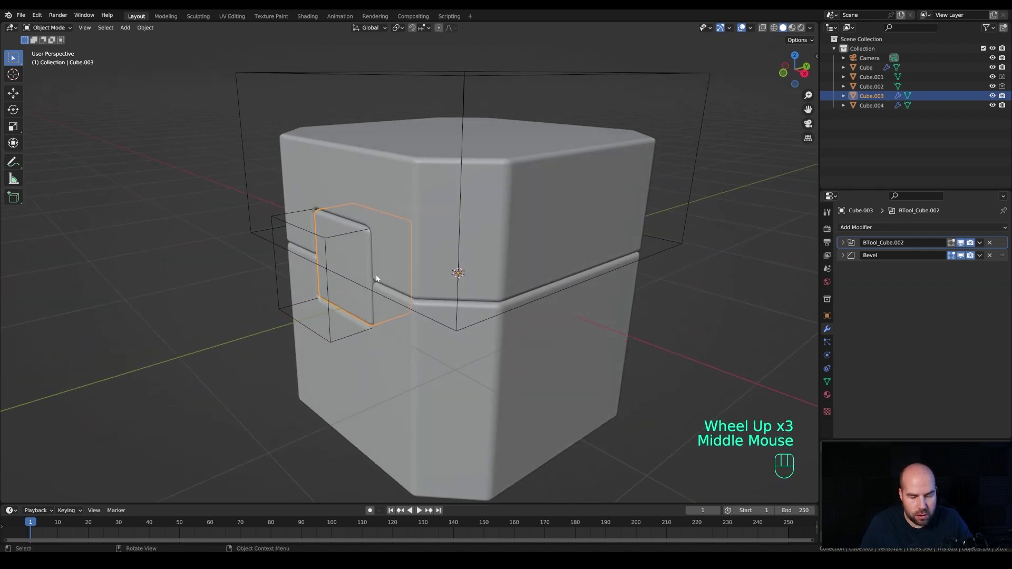
key("g")
key("y")
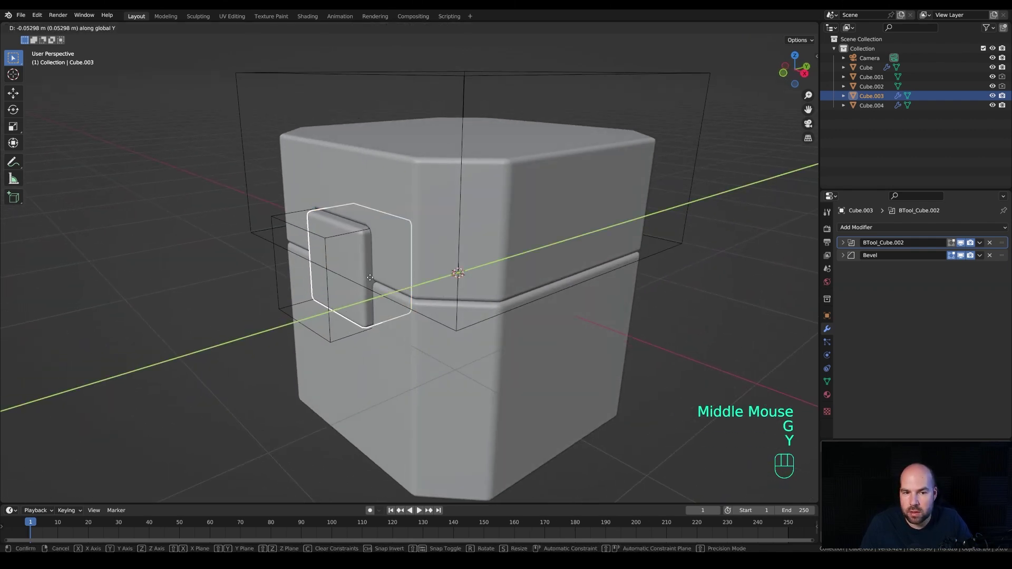
left_click(370, 277)
scroll(486, 275, "down", 2)
middle_click_drag(486, 276, 506, 274)
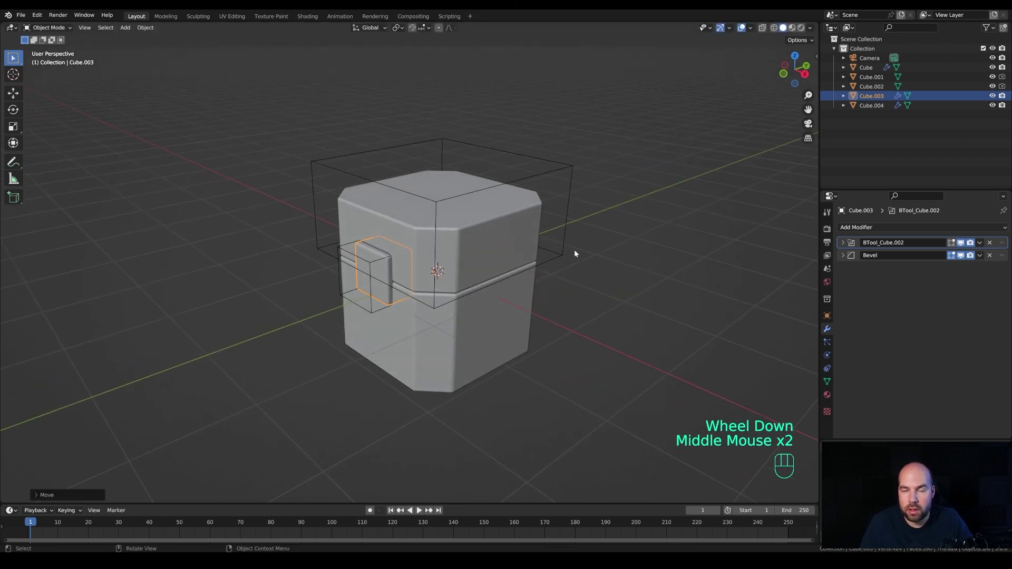
- Add a new cube and shrink it to a small block in a see-through top view
key("shift+a")
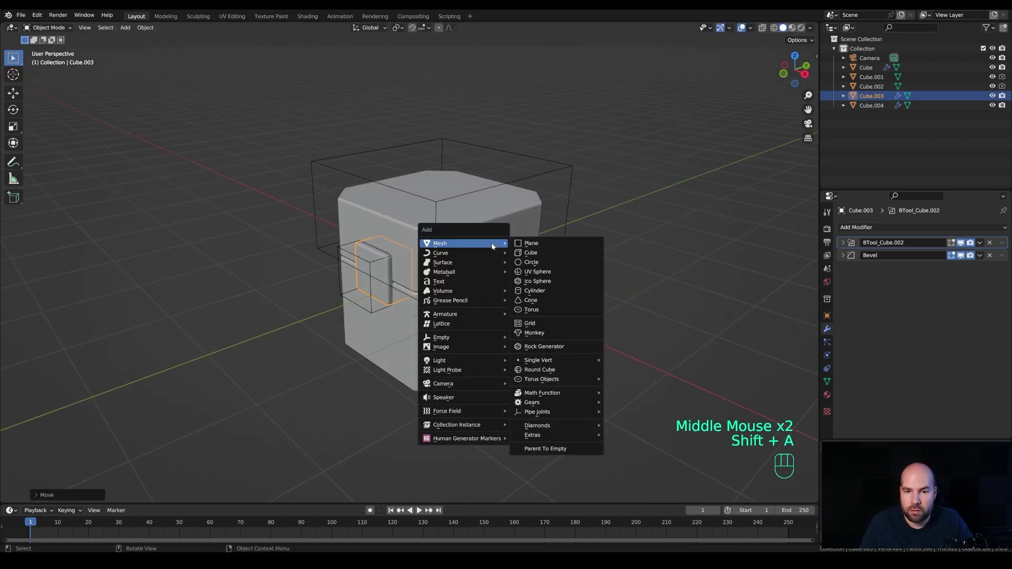
left_click(530, 254)
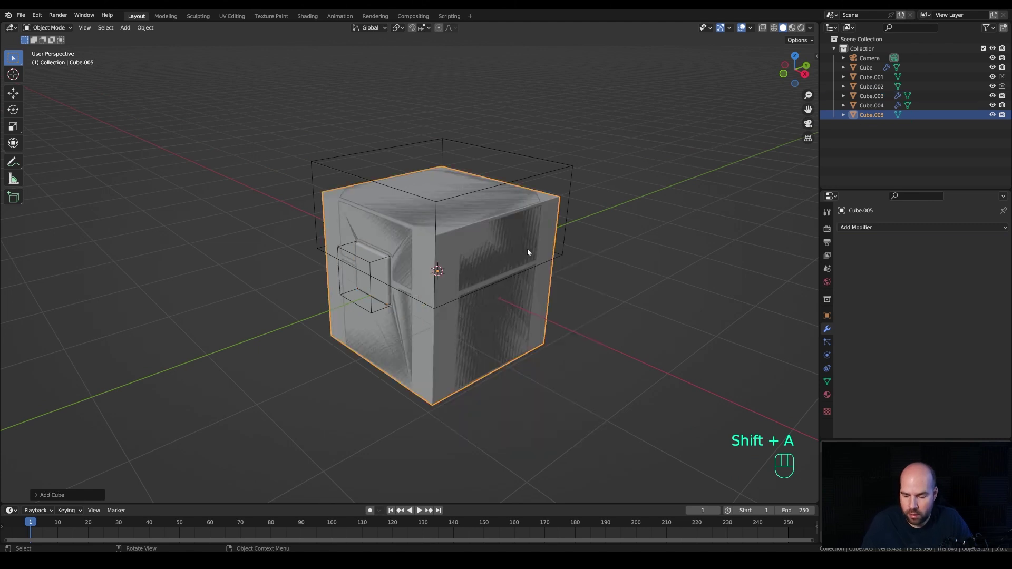
key("KP_7")
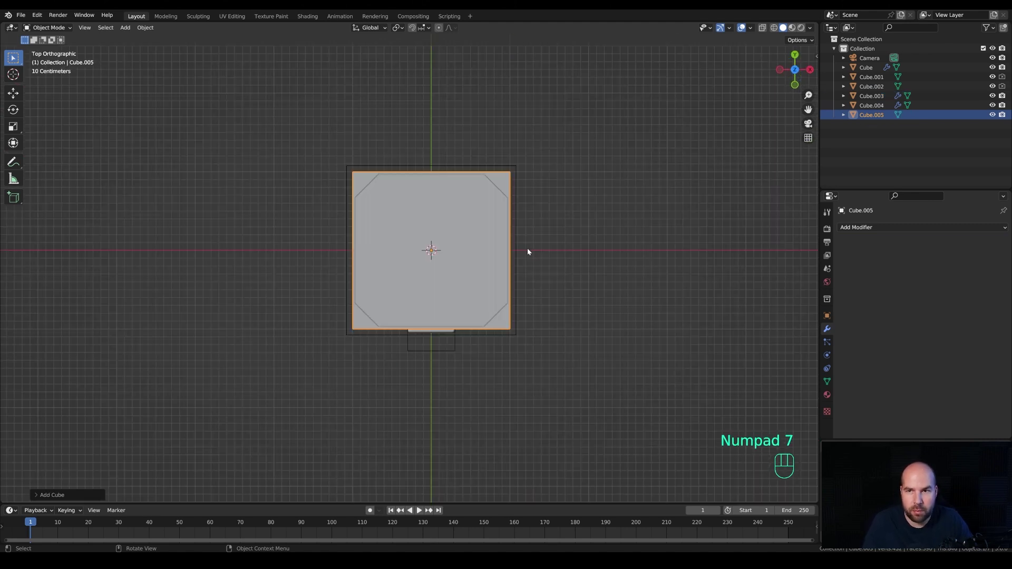
left_click(762, 28)
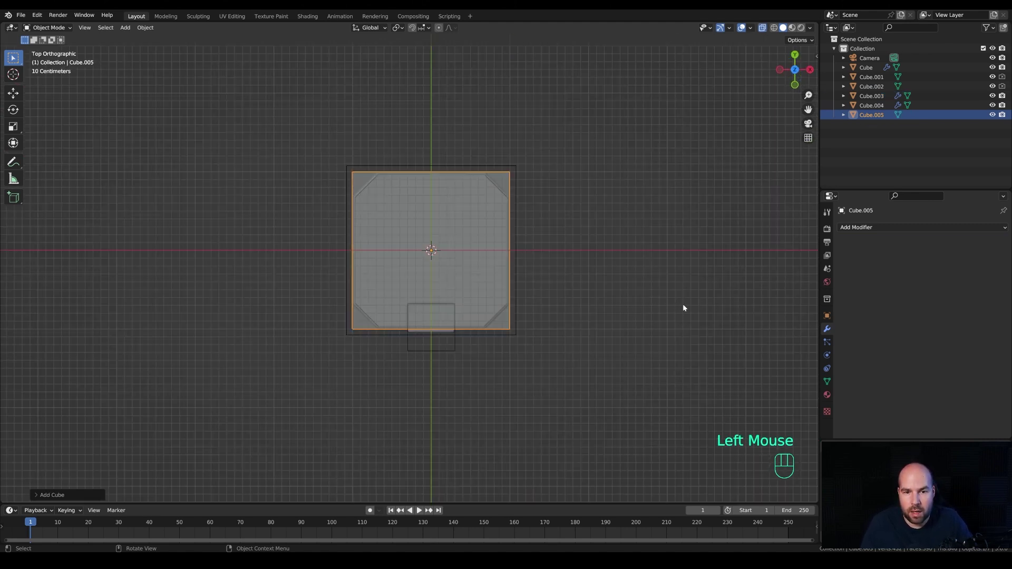
key("Tab")
key("s")
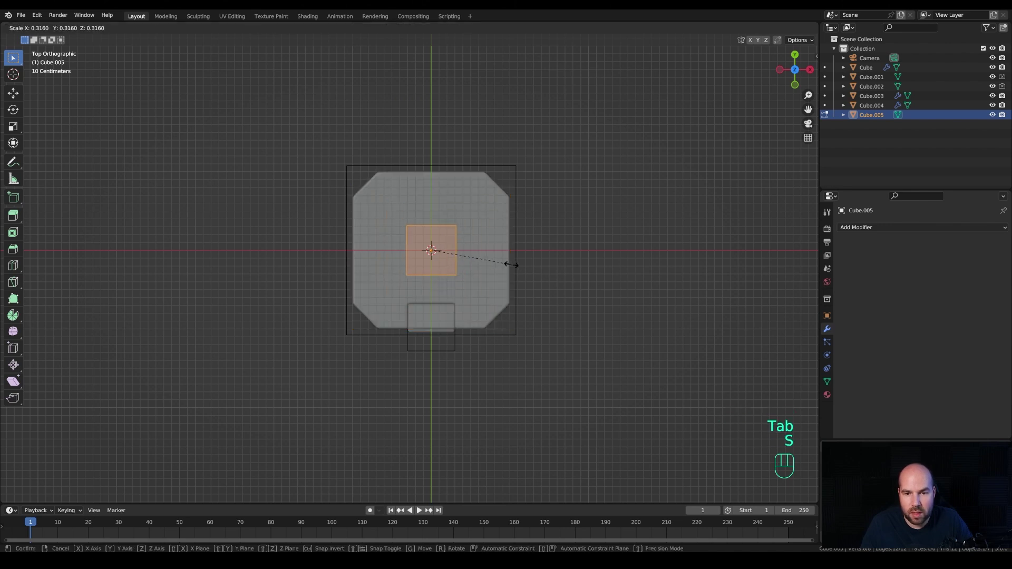
left_click(503, 264)
- Move the small block to the crate's lower-right edge and bevel one vertical edge
key("g")
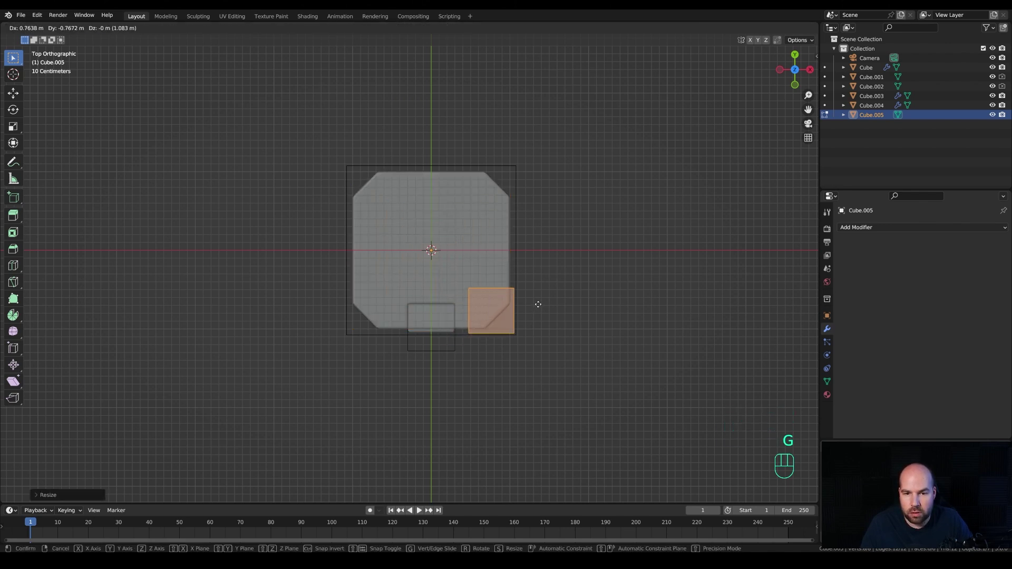
left_click(538, 304)
middle_click_drag(537, 304, 446, 237)
left_click(446, 238)
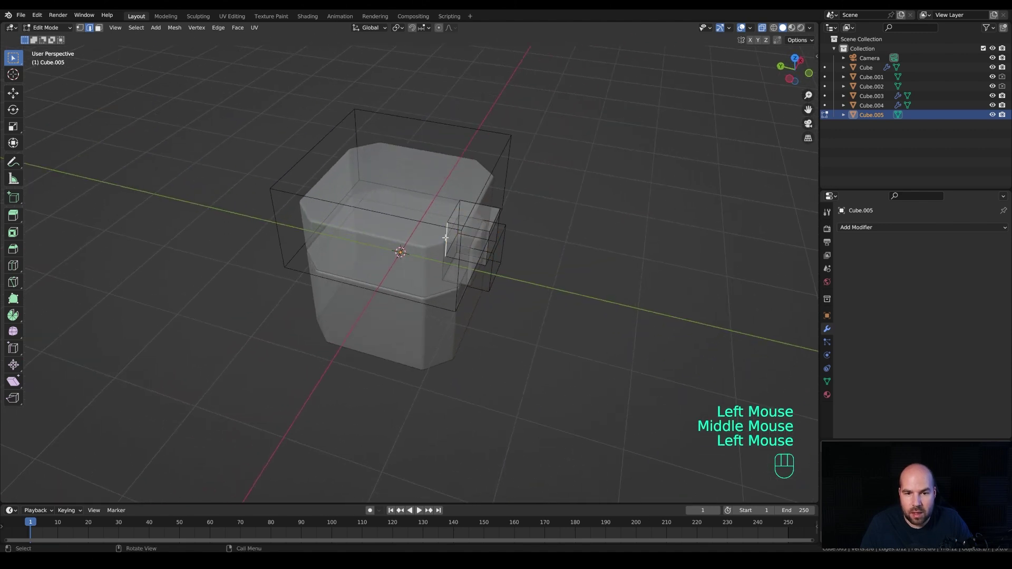
key("ctrl+b")
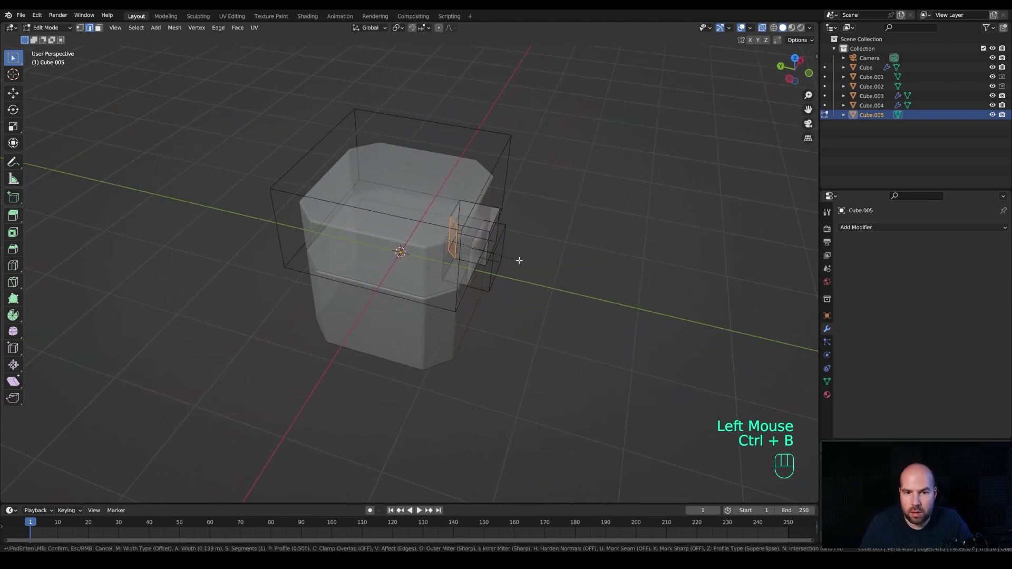
left_click(526, 256)
- Raise the whole small box along Z to the crate's upper corner, ending in Object Mode
key("KP_1")
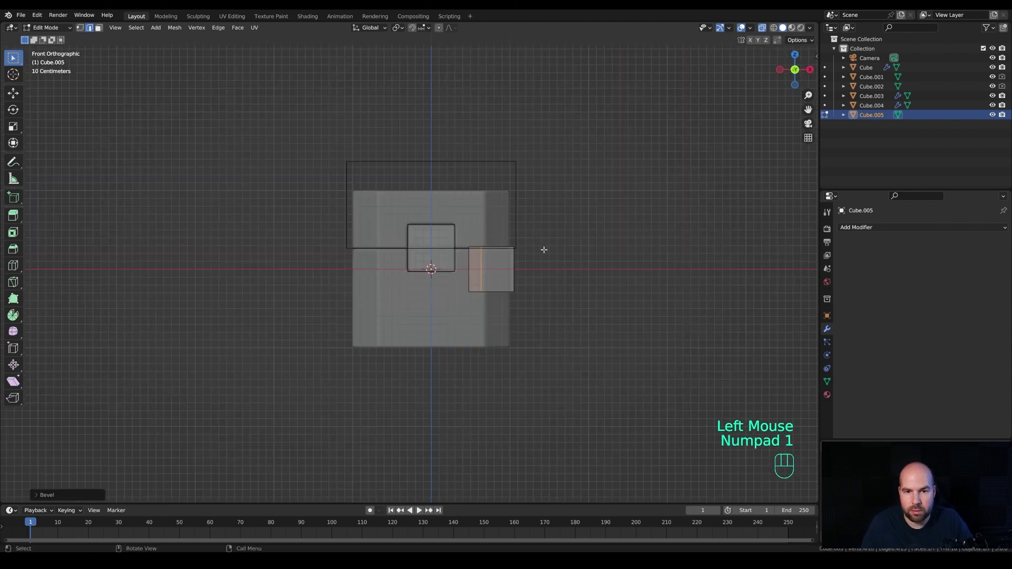
scroll(607, 274, "up", 2)
key("a")
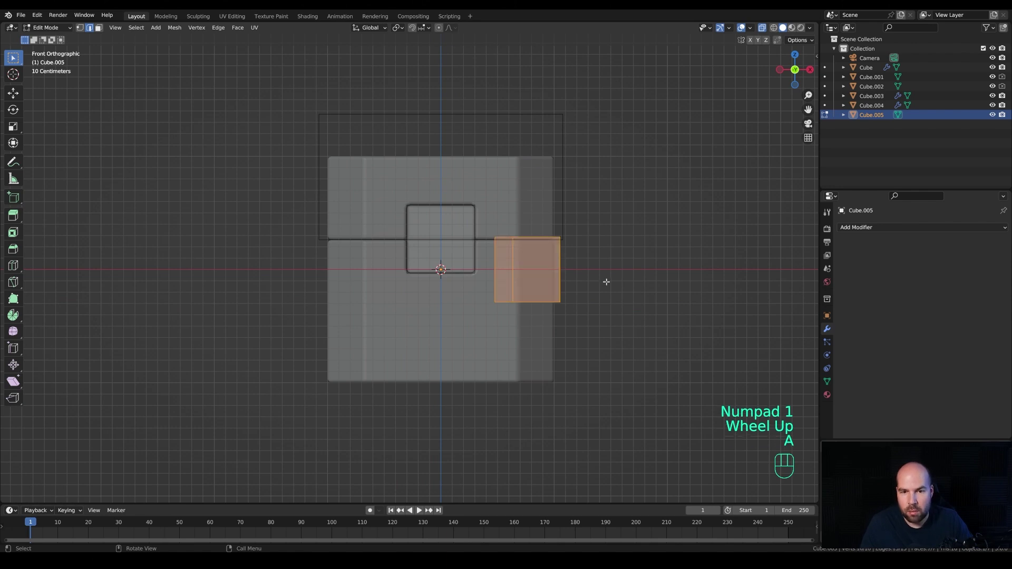
key("g")
key("z")
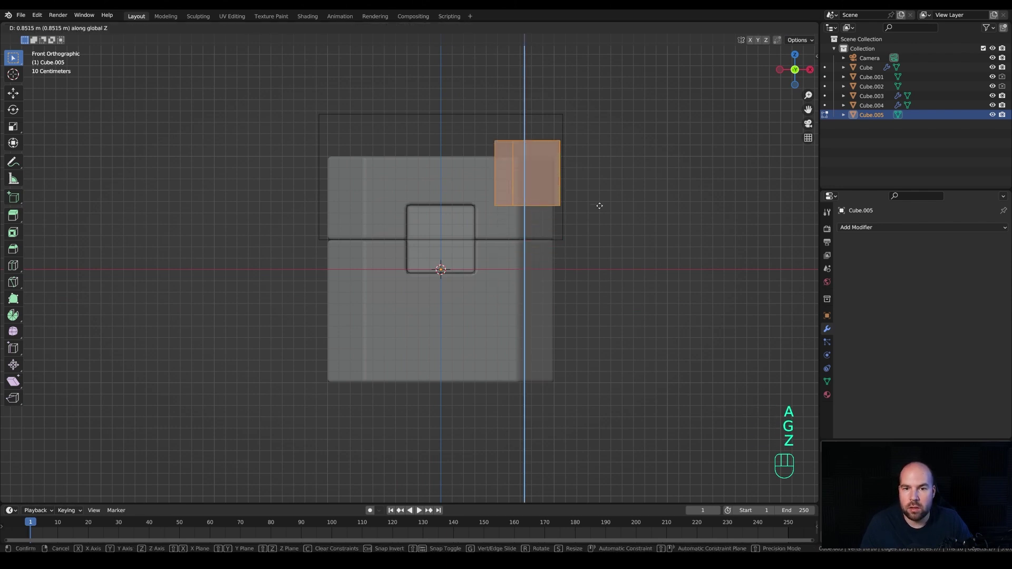
left_click(596, 211)
middle_click_drag(652, 241, 603, 266)
key("Tab")
- Turn off X-ray and give Cube.005 a Mirror modifier on X, Y and Z
scroll(606, 269, "down", 2)
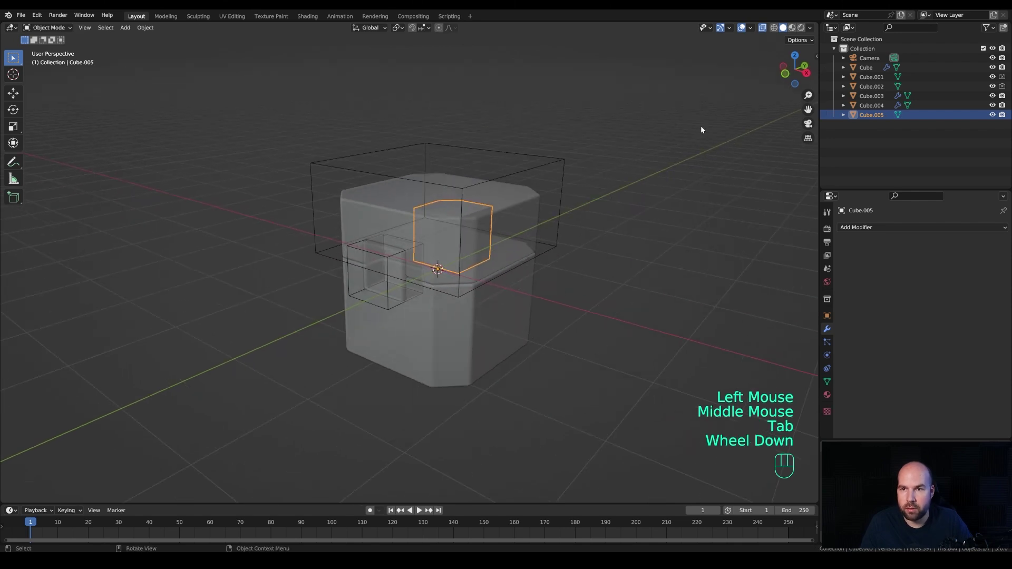
left_click(762, 28)
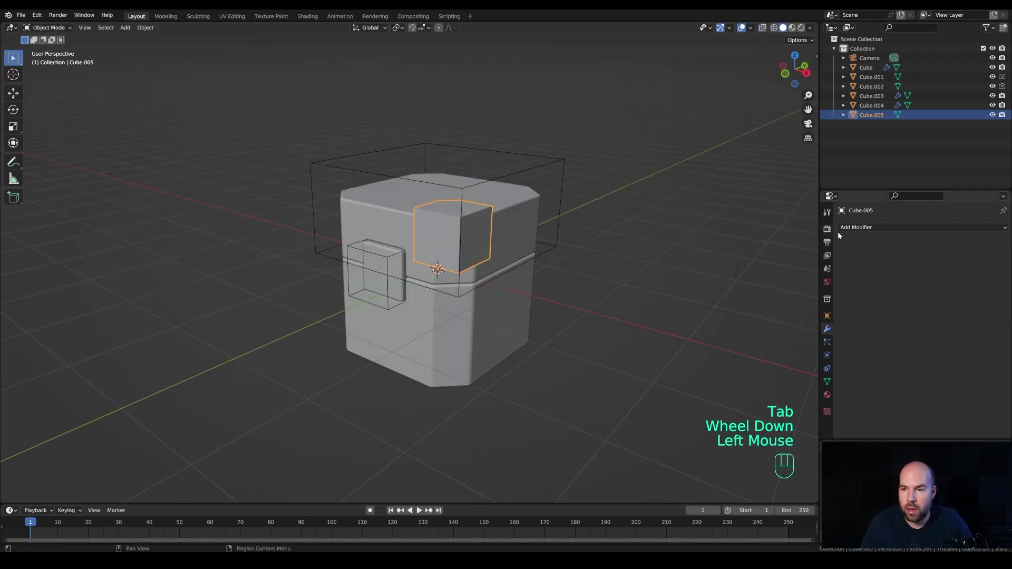
left_click(870, 228)
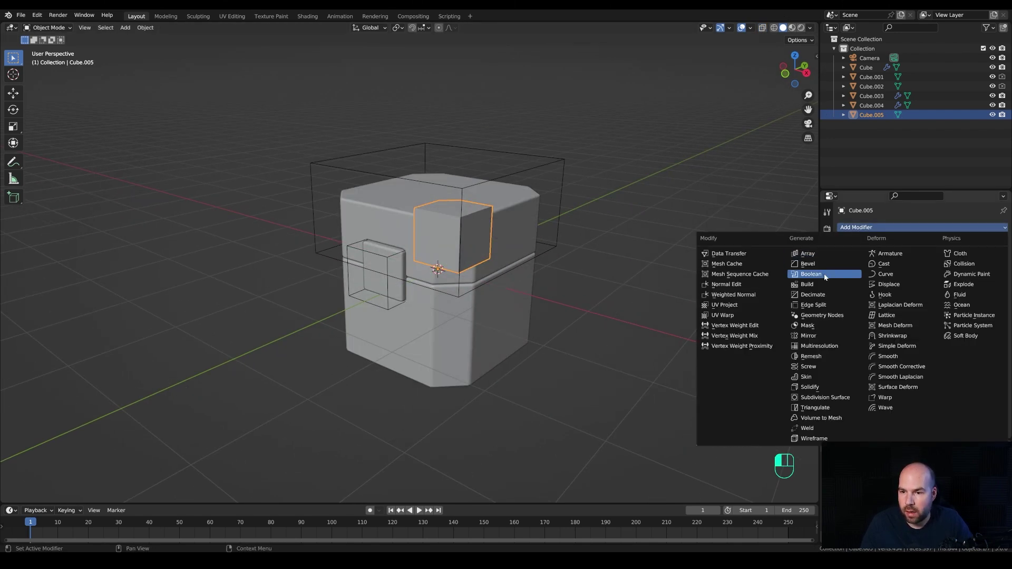
left_click(810, 336)
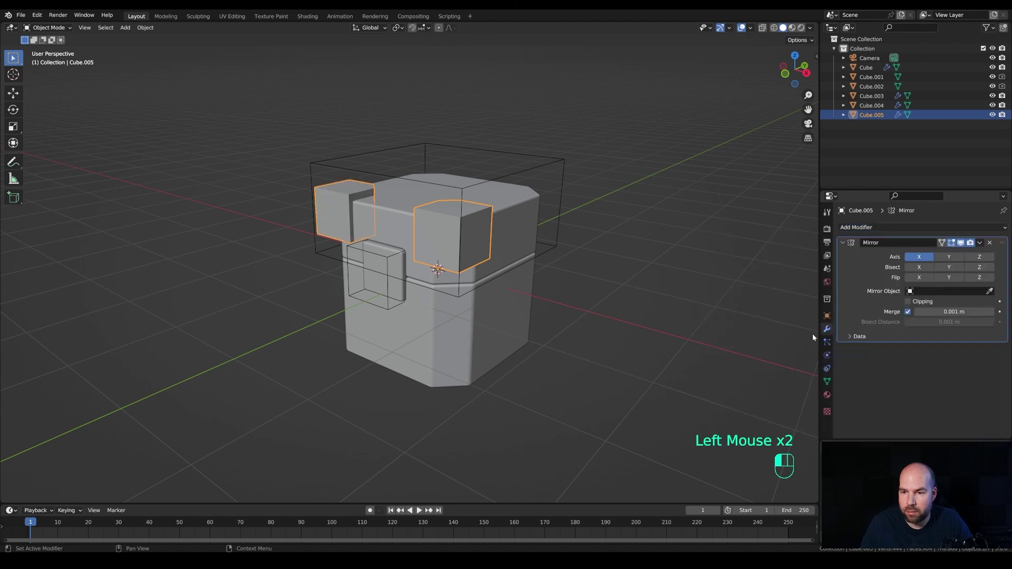
left_click(949, 257)
left_click(980, 257)
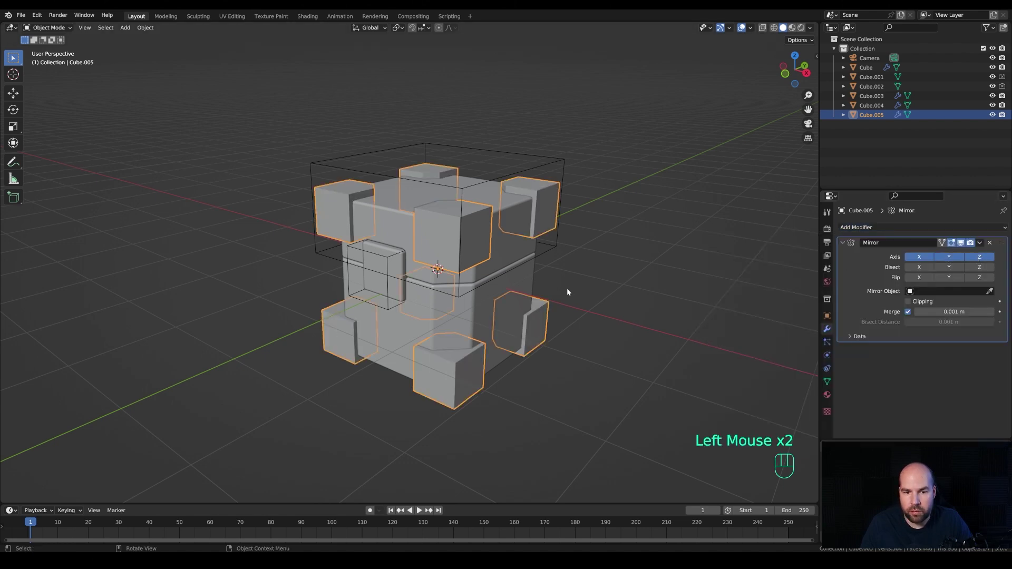
- Bool Tool Intersect the top Cube with the mirrored Cube.005 corner blocks
left_click(503, 250, "shift")
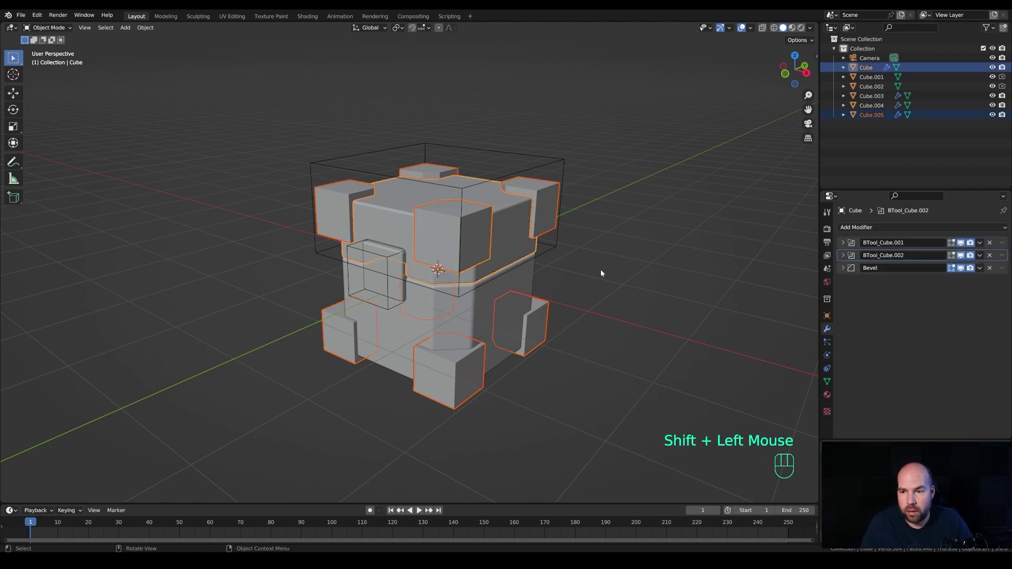
key("ctrl")
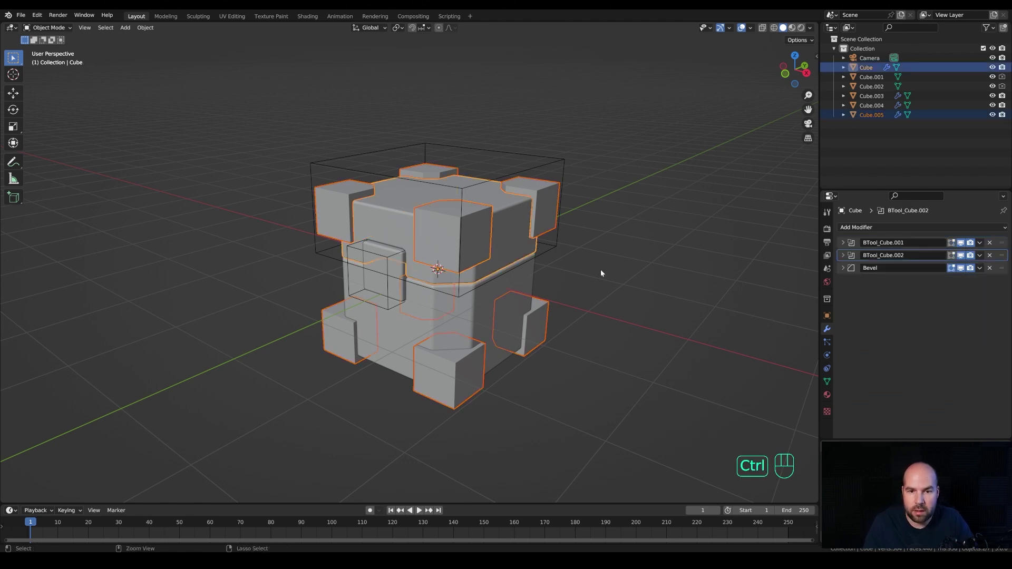
key("ctrl+KP_Divide")
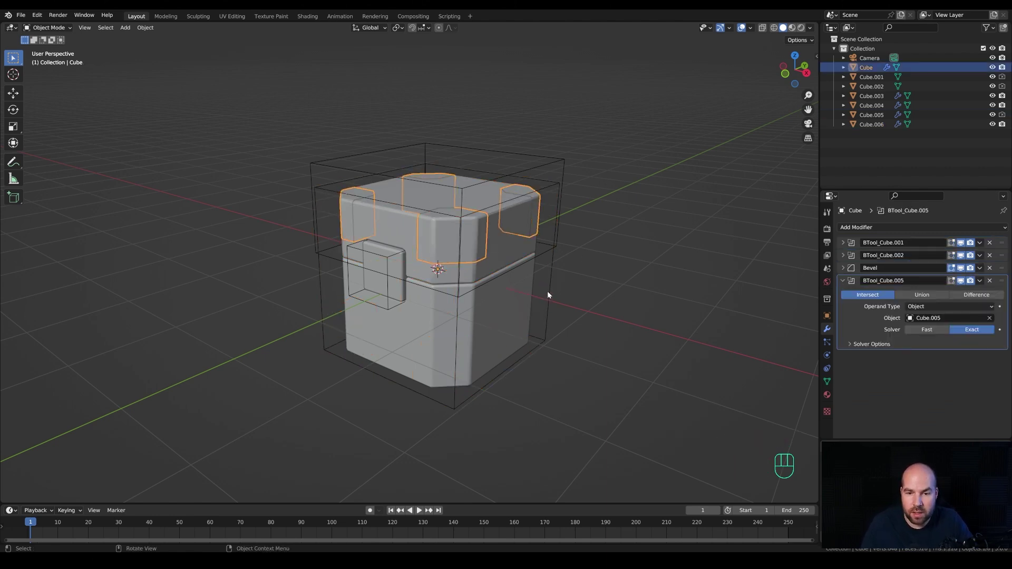
- Intersect the lower body Cube.004 with the mirrored Cube.005 blocks using Ctrl+Numpad /
left_click(548, 300)
left_click(502, 329, "shift")
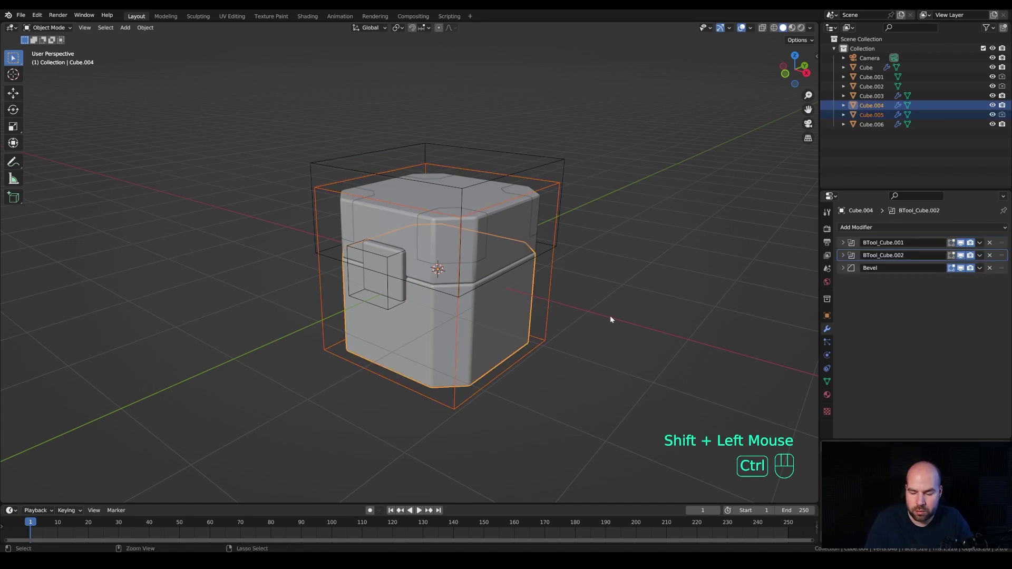
key("ctrl+KP_Divide")
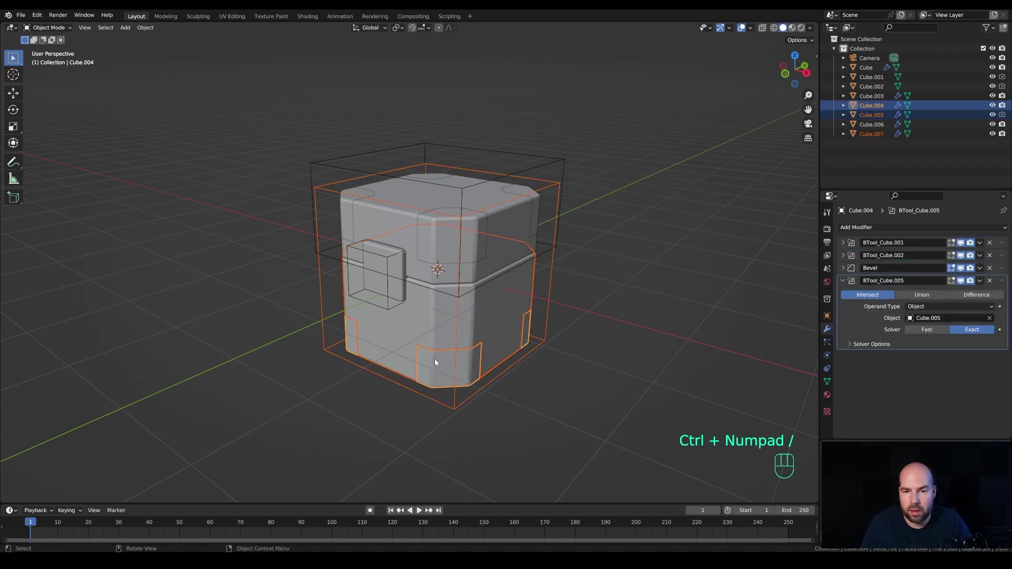
scroll(507, 300, "up", 2)
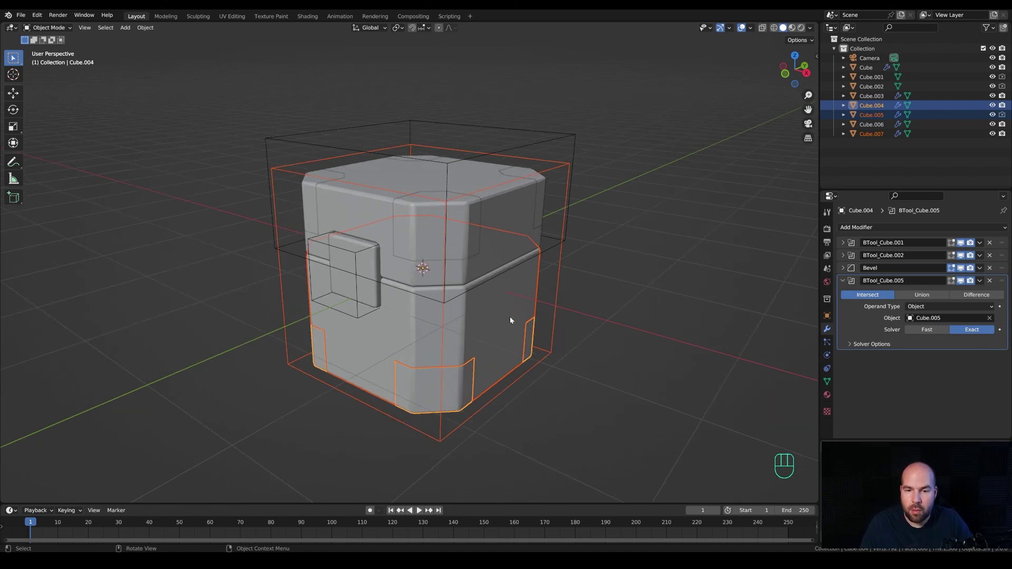
- Move the BTool_Cube.005 boolean above Bevel on Cube.004 and the top Cube, collapsing both panels
left_click(458, 379)
left_click_drag(1002, 280, 1001, 267)
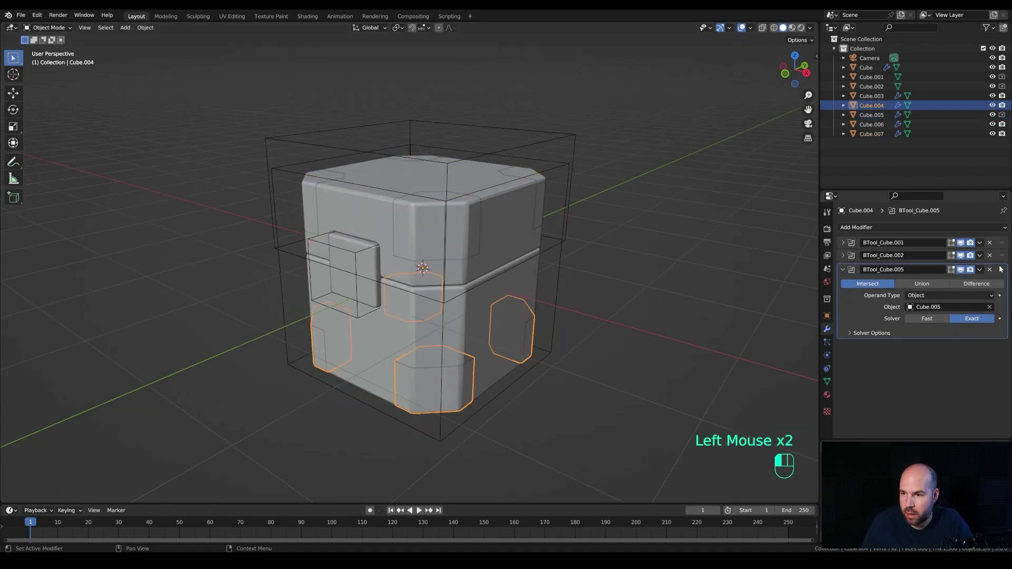
left_click(843, 269)
left_click(428, 226)
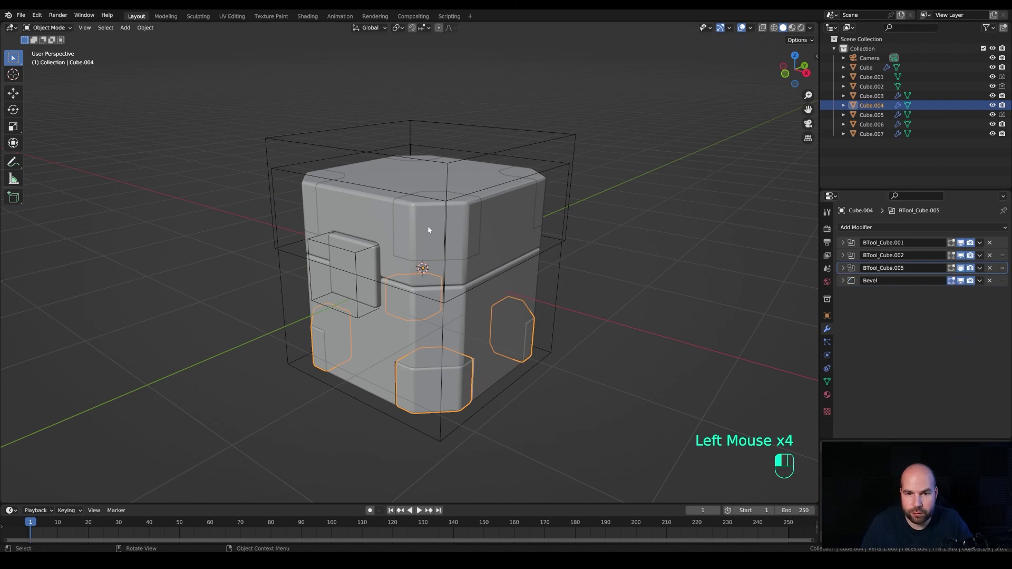
left_click(1003, 286)
left_click_drag(1003, 285, 1001, 268)
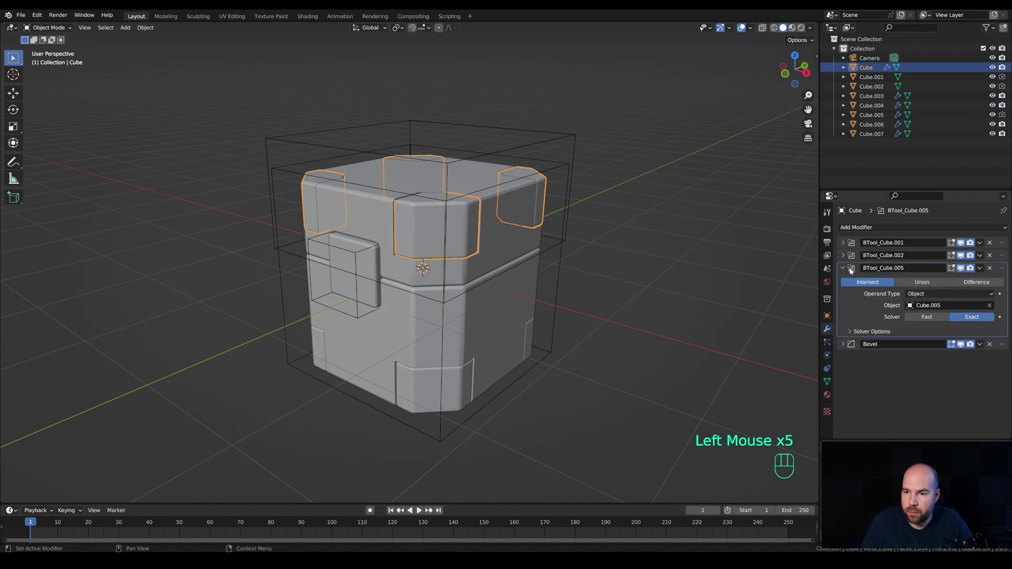
left_click(842, 267)
- Collapse Cube.006's boolean and move Cube.007's BTool_Cube.005 above its Bevel
left_click(503, 256)
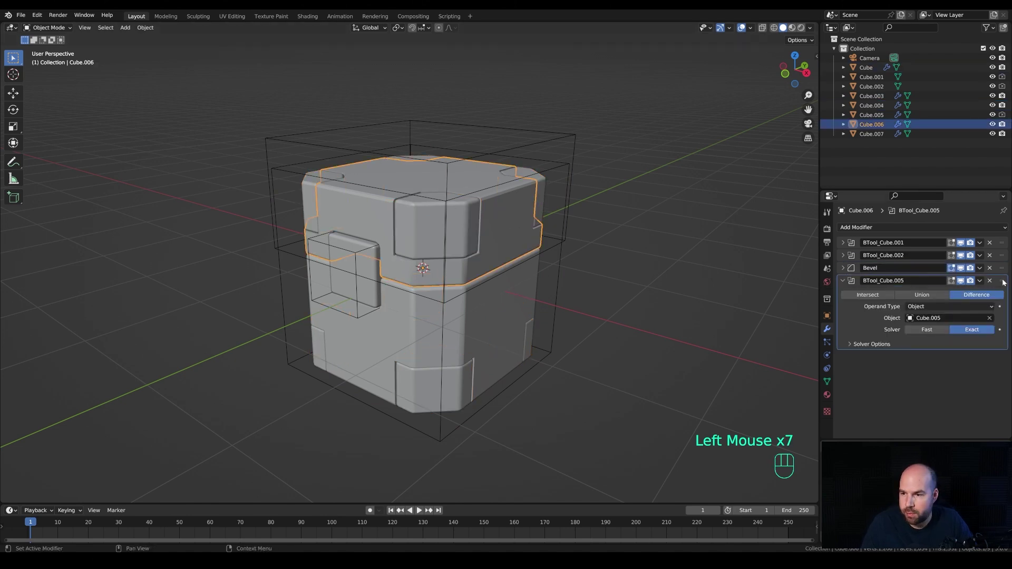
left_click(842, 270)
left_click(842, 269)
left_click(510, 313)
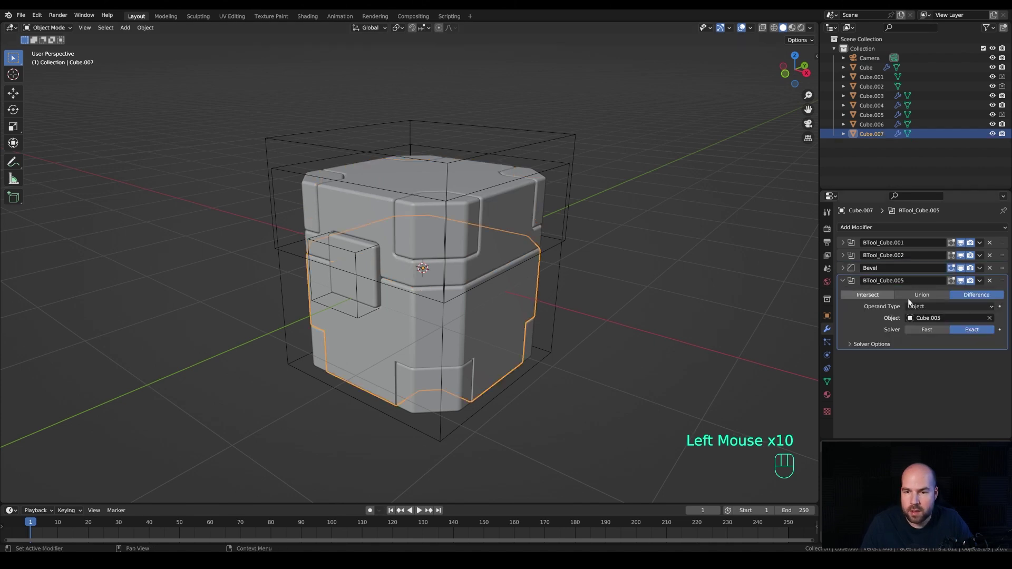
left_click_drag(1003, 282, 1002, 267)
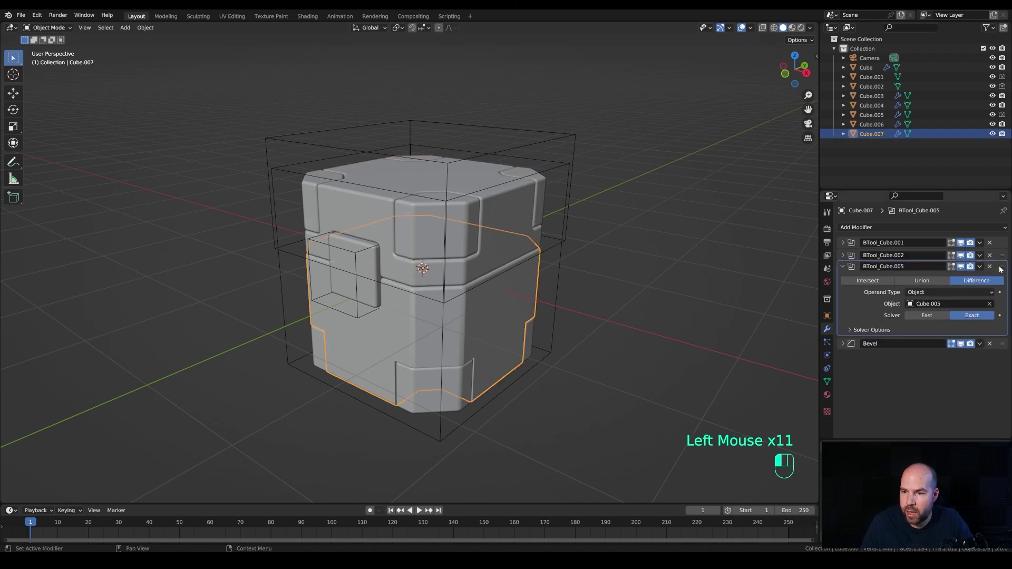
left_click(842, 269)
middle_click_drag(416, 308, 449, 298)
- Raise the top Cube's corner caps about 0.074 m along Z
left_click(457, 213)
key("g")
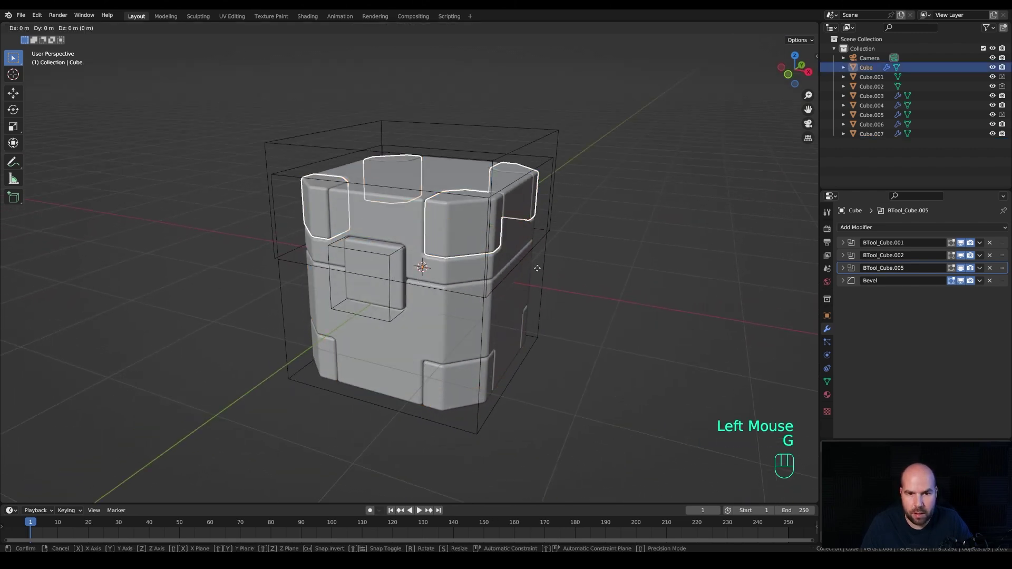
key("z")
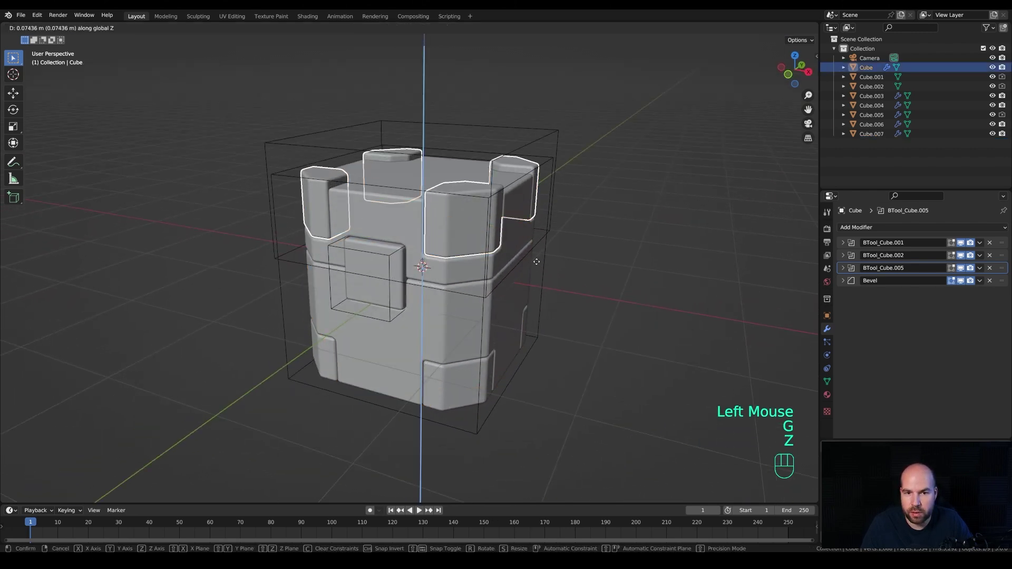
left_click(462, 226)
key("Tab")
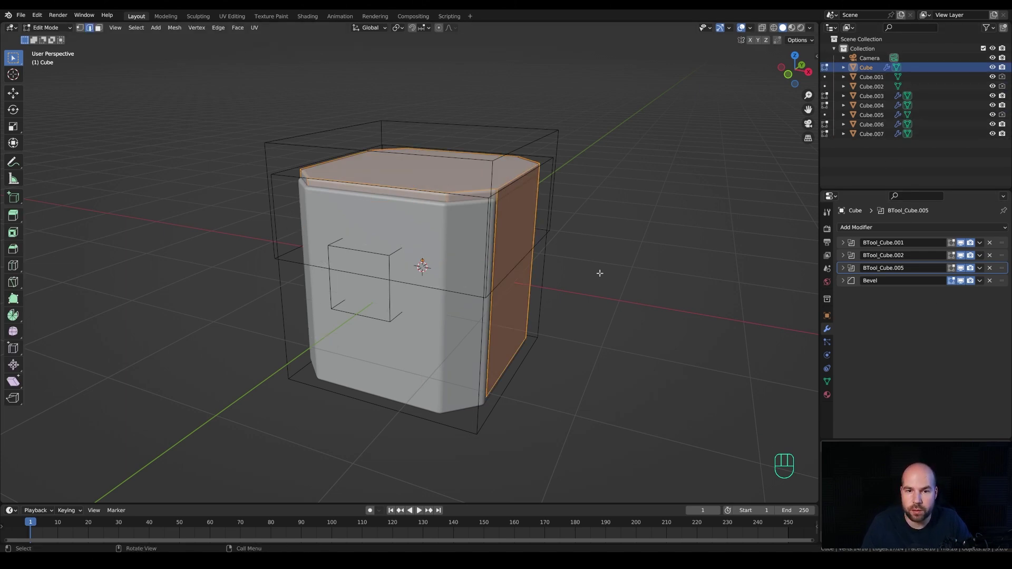
key("Tab")
- Lower Cube.004's bottom corners about 0.055 m along Z, then box-select all crate pieces
left_click(457, 388)
middle_click_drag(527, 382, 567, 387)
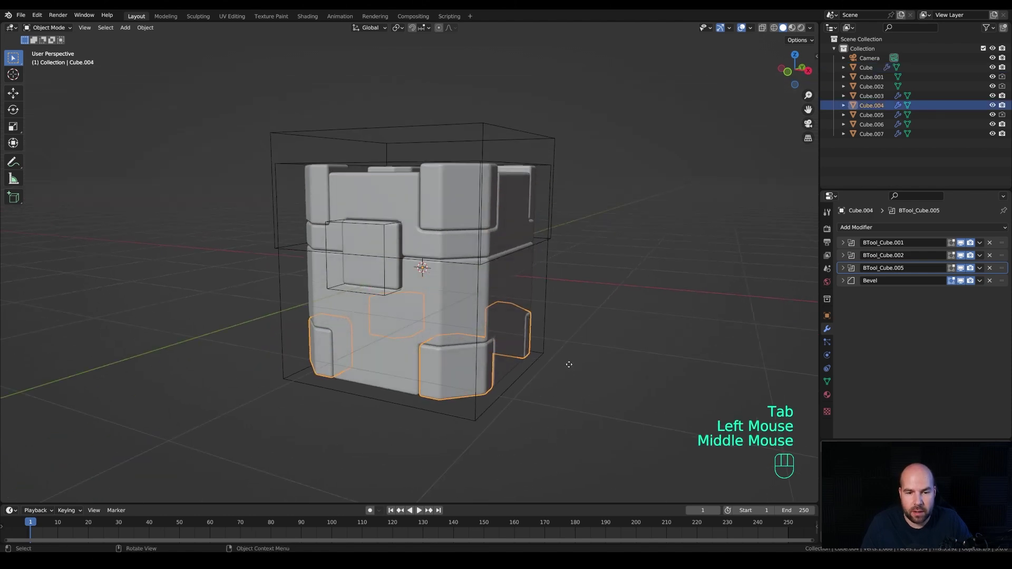
key("g")
key("z")
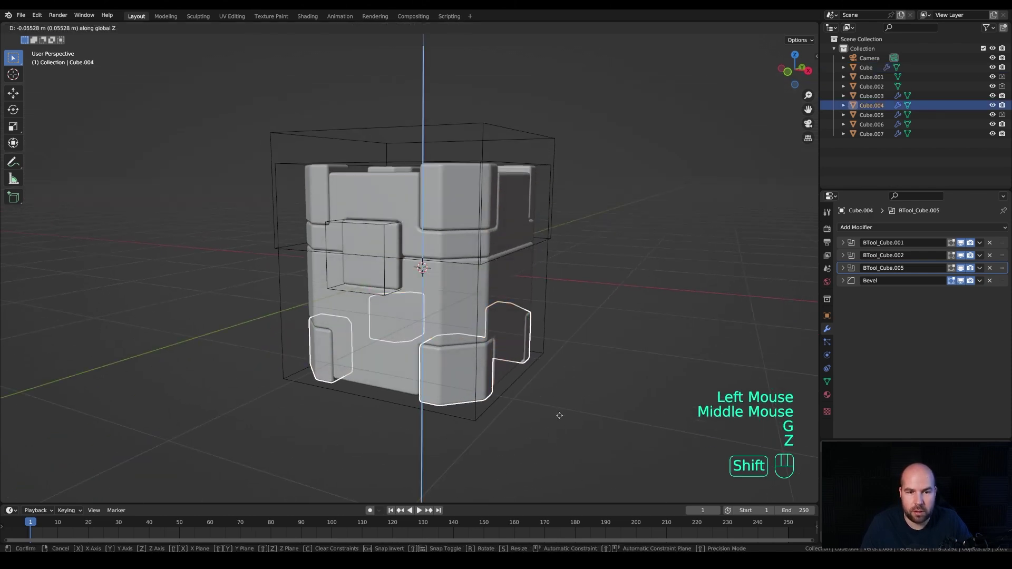
left_click(559, 412, "shift")
left_click_drag(240, 135, 648, 461)
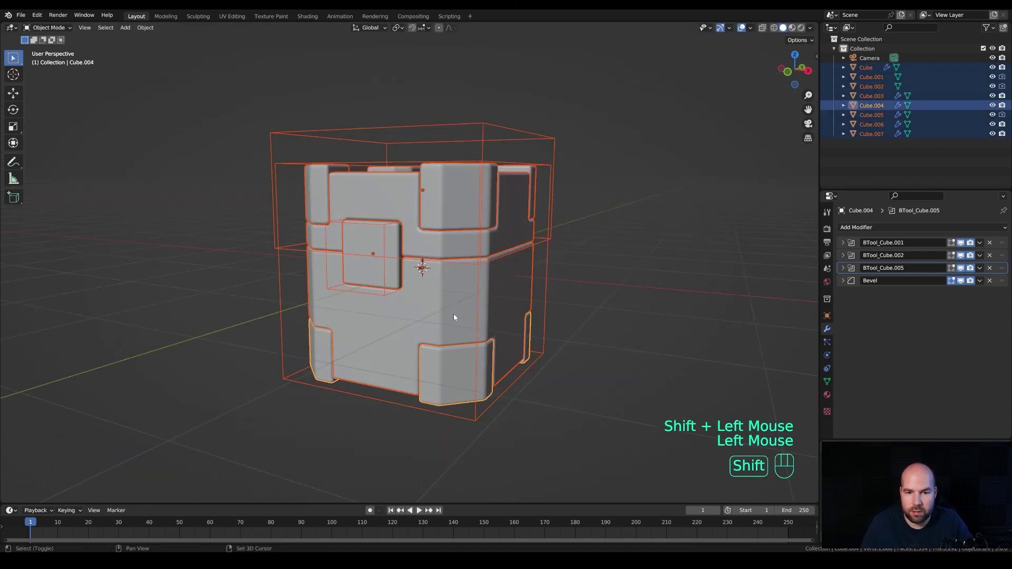
left_click(453, 314, "shift")
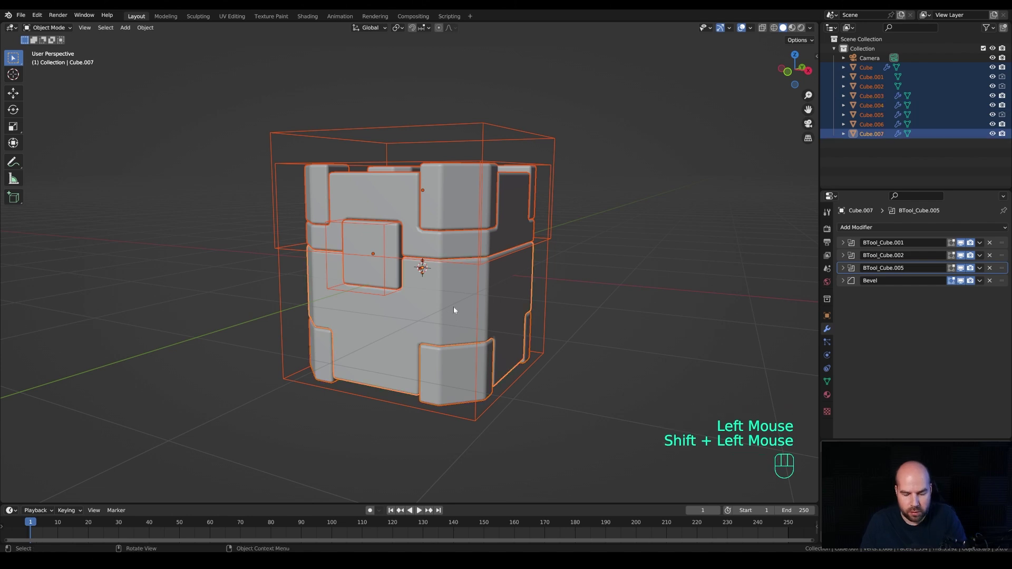
key("ctrl+p")
left_click(424, 318)
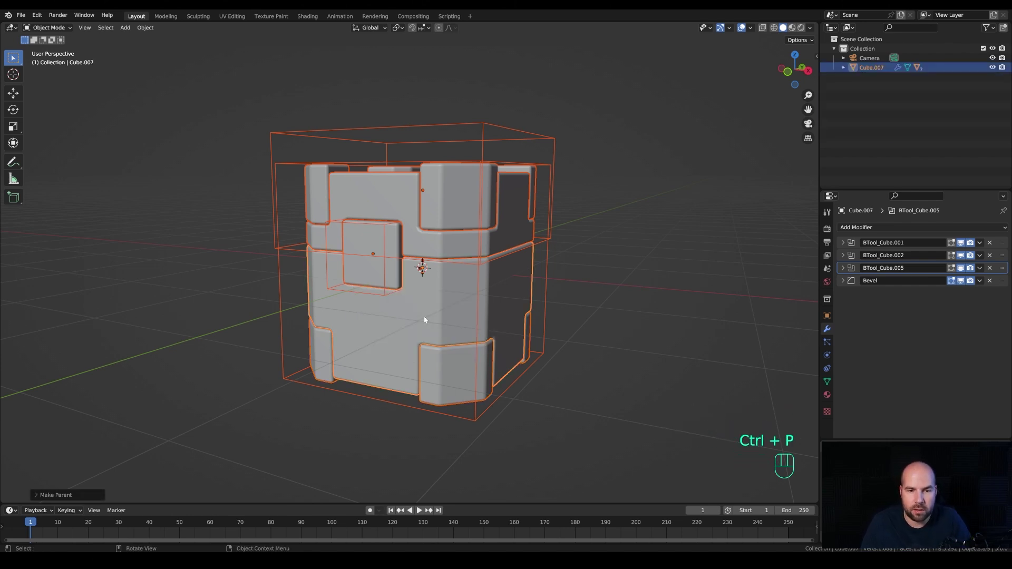
scroll(597, 315, "down", 2)
middle_click_drag(597, 312, 536, 312)
left_click(453, 289)
key("g")
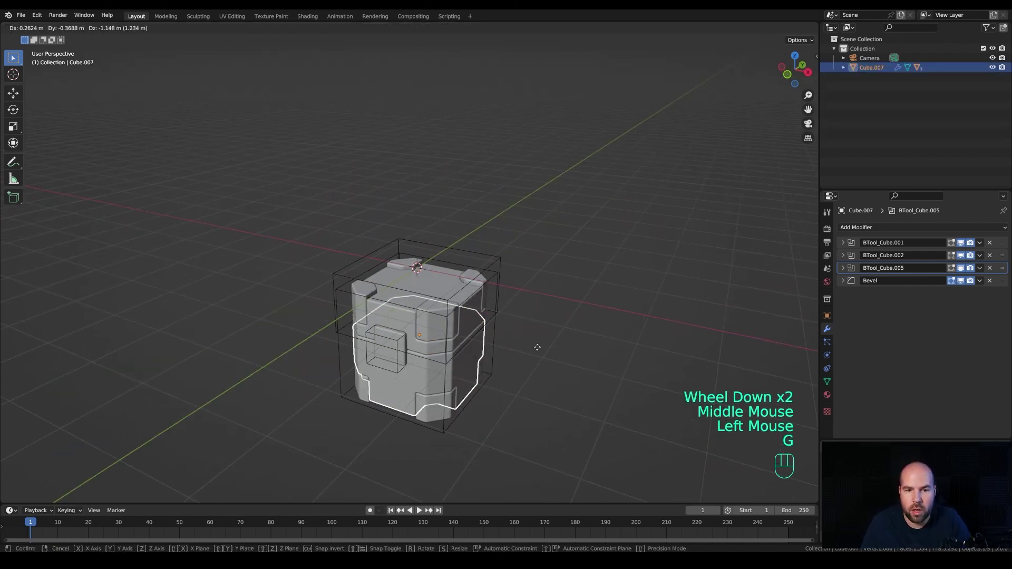
key("Escape")
scroll(432, 285, "up", 2)
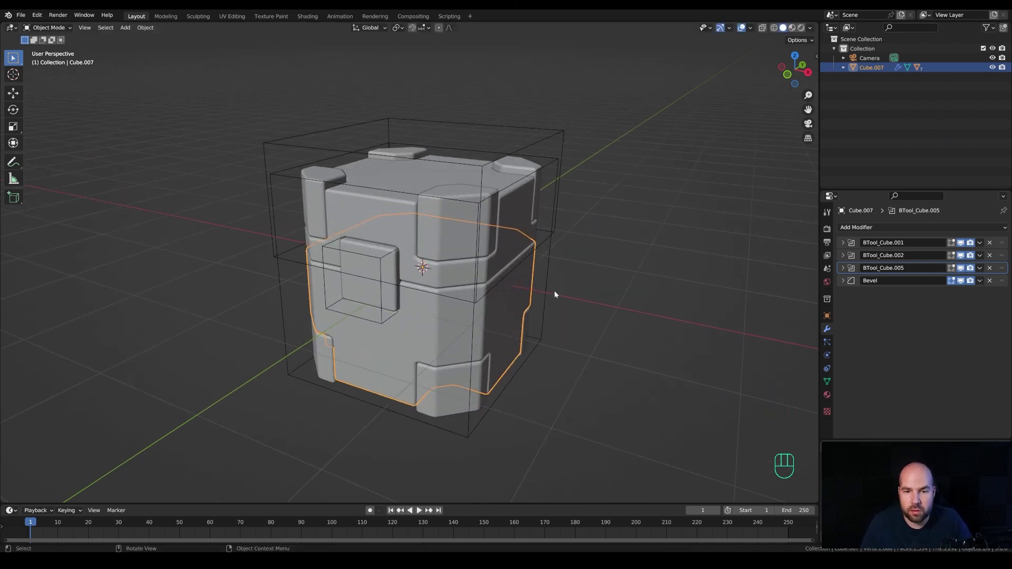
- Switch to Material Preview shading and try a red base colour on the crate
key("z")
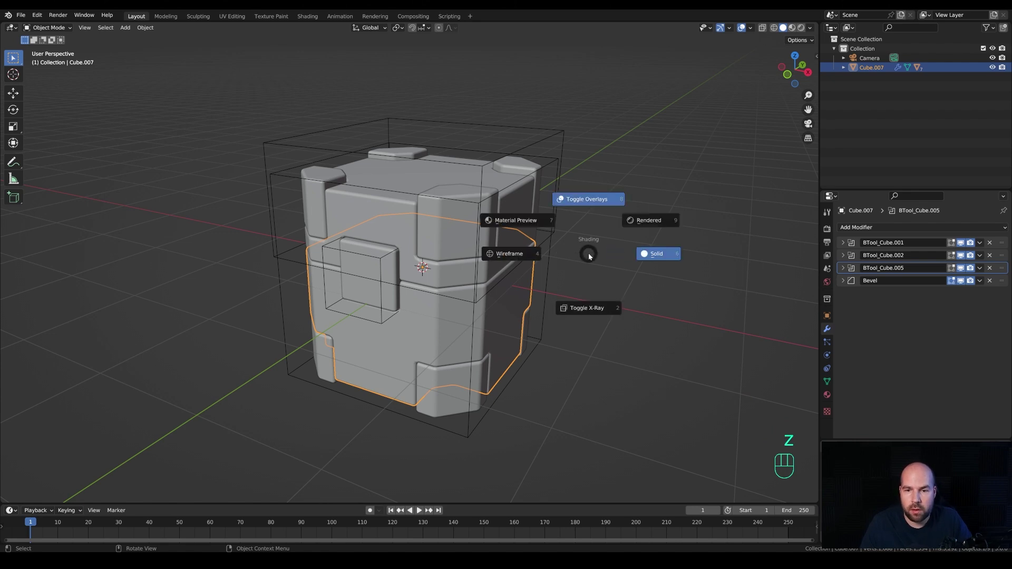
left_click(487, 201)
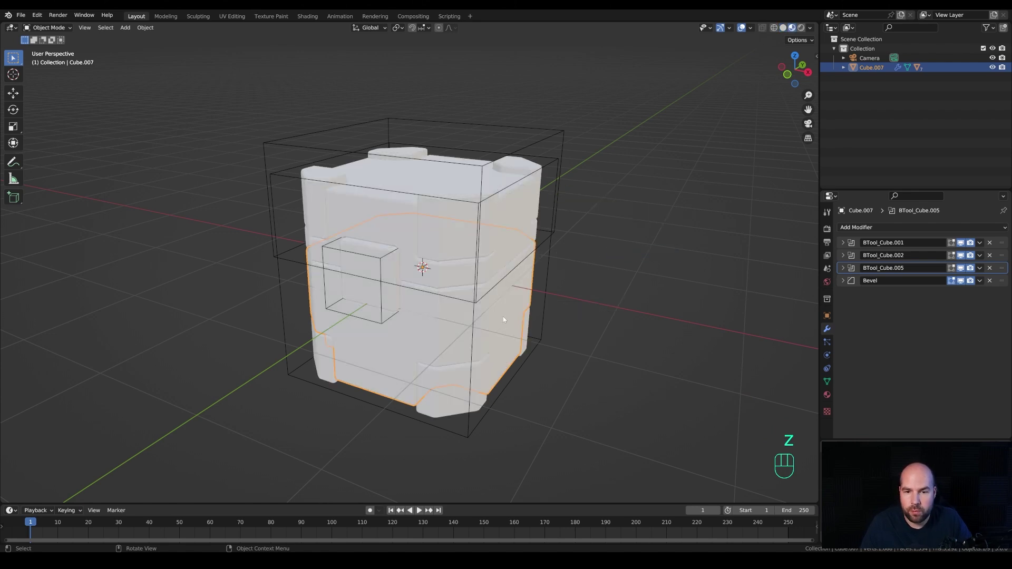
left_click(827, 395)
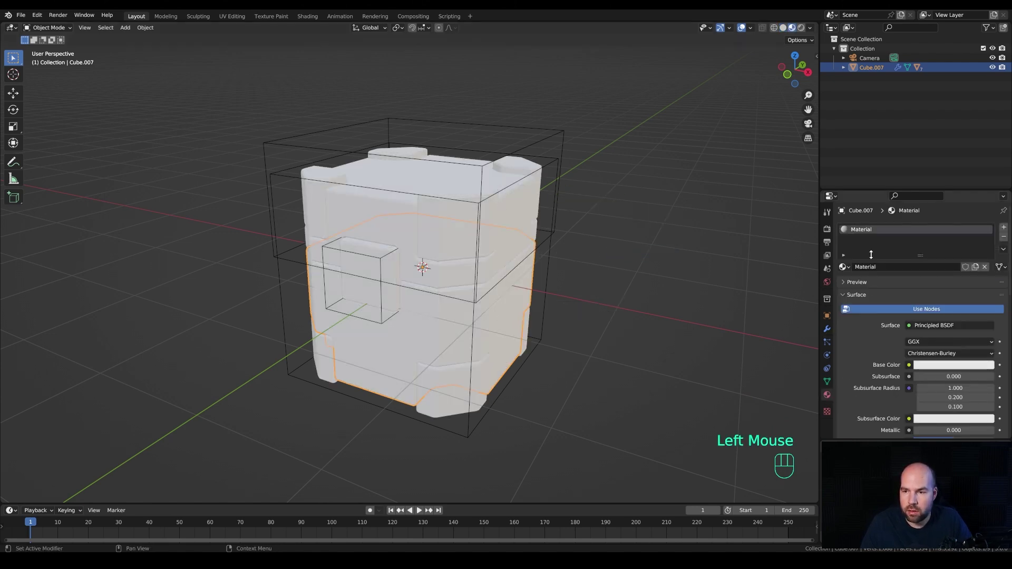
left_click(954, 365)
left_click_drag(945, 264, 943, 292)
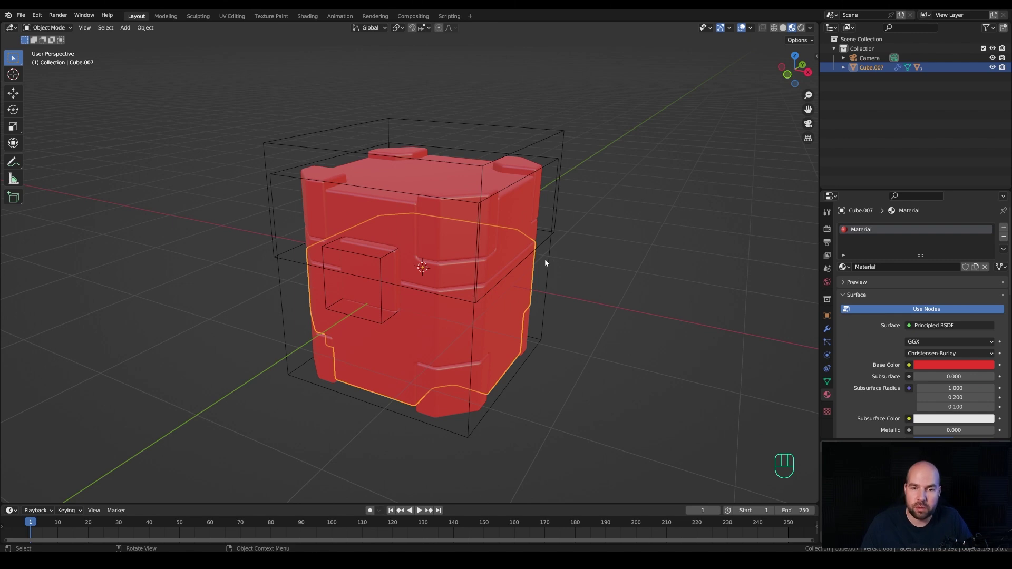
- Undo the red base colour and set the crate's Metallic to 1.0
middle_click_drag(450, 251, 441, 249, "shift")
key("ctrl+z")
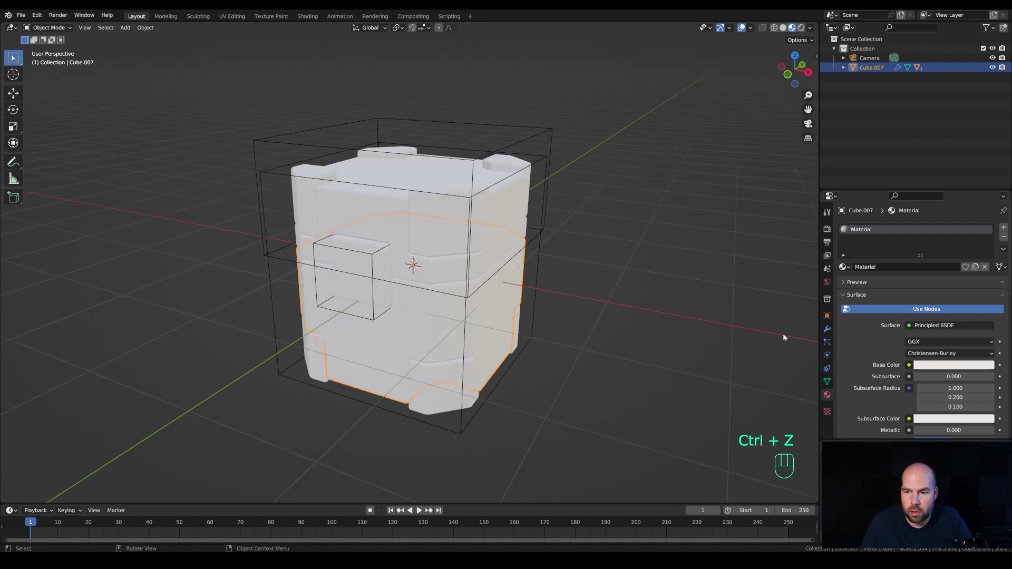
scroll(861, 389, "down", 2)
left_click_drag(934, 367, 994, 367)
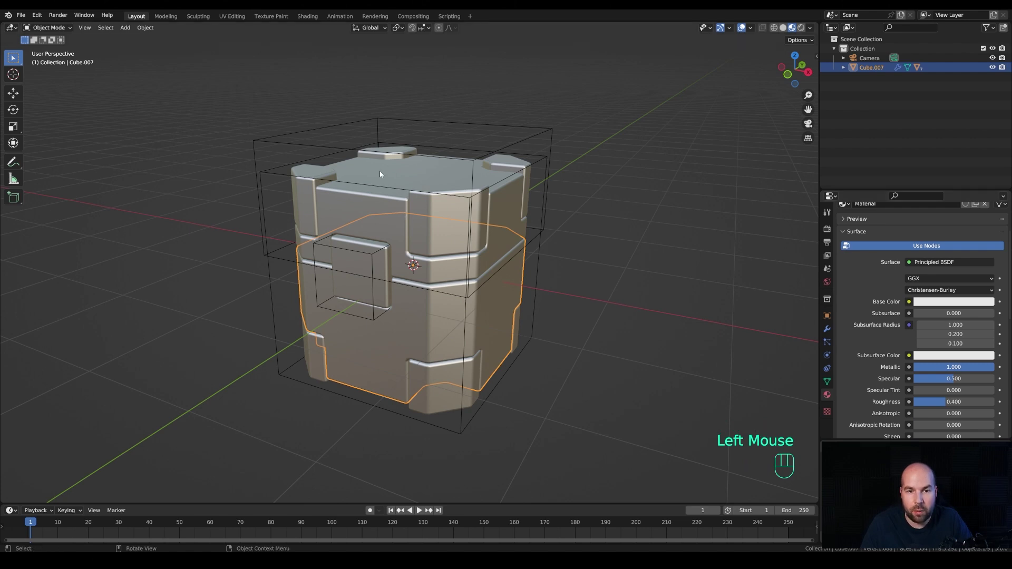
- Give the top band piece a new red Material.001 with Roughness 0.179
left_click(374, 196)
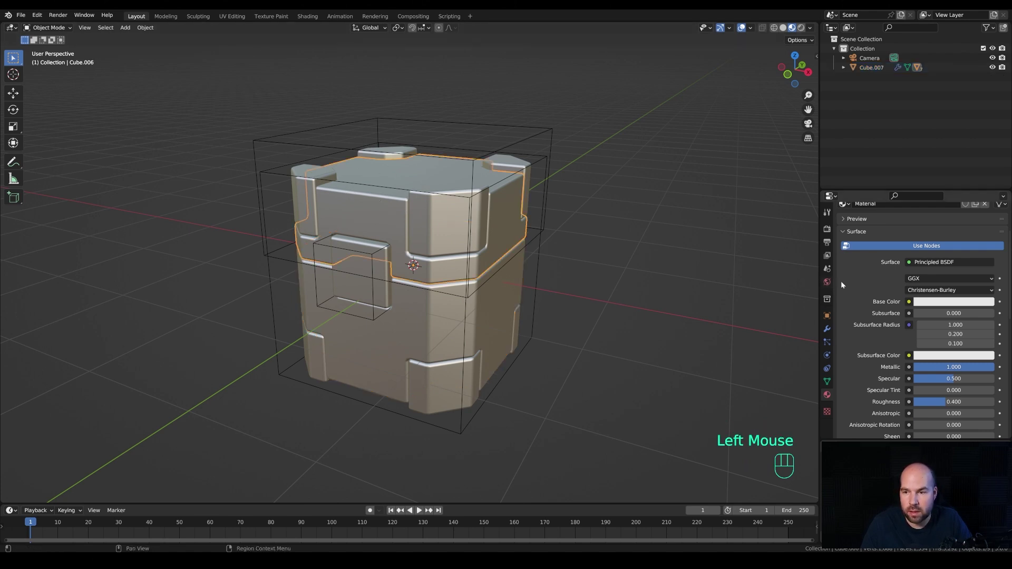
scroll(852, 300, "up", 2)
left_click(984, 266)
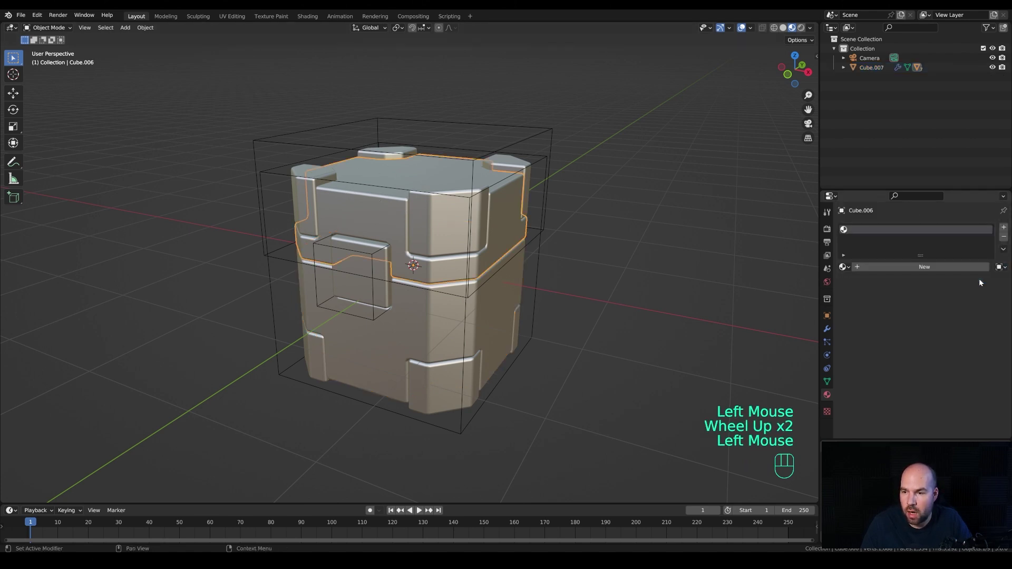
left_click(875, 268)
left_click(947, 364)
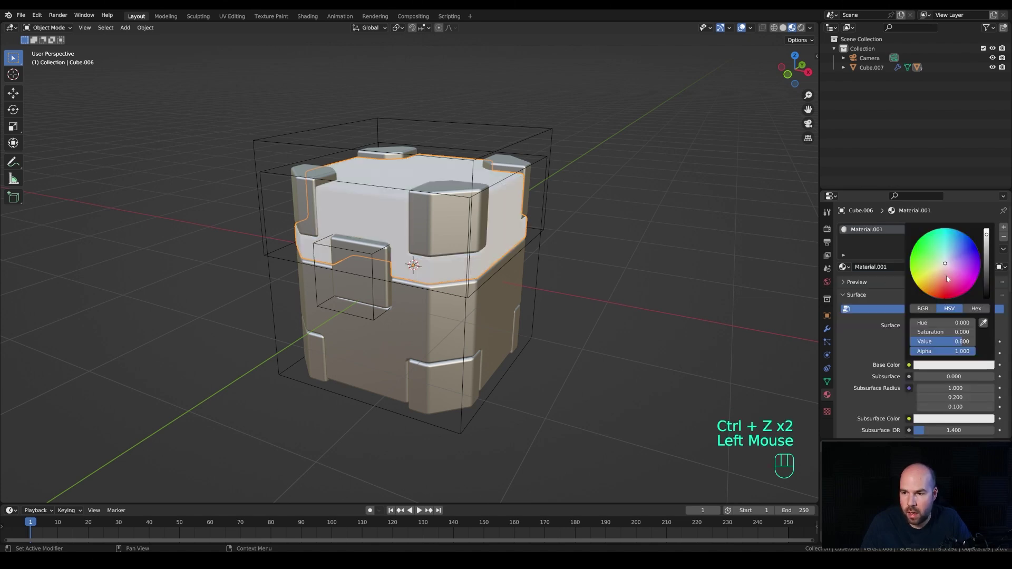
left_click(946, 290)
scroll(869, 353, "down", 3)
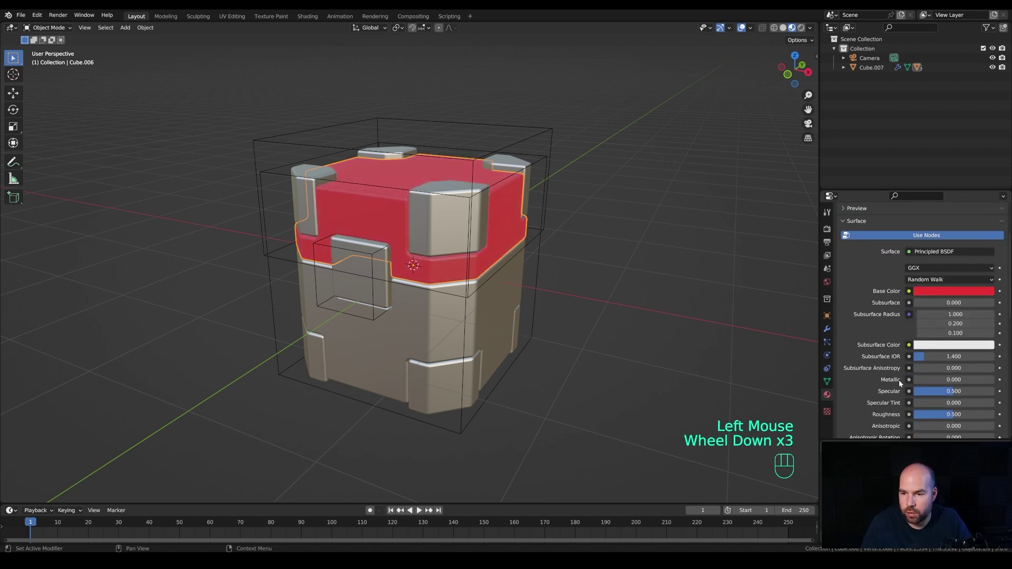
left_click_drag(954, 414, 919, 414)
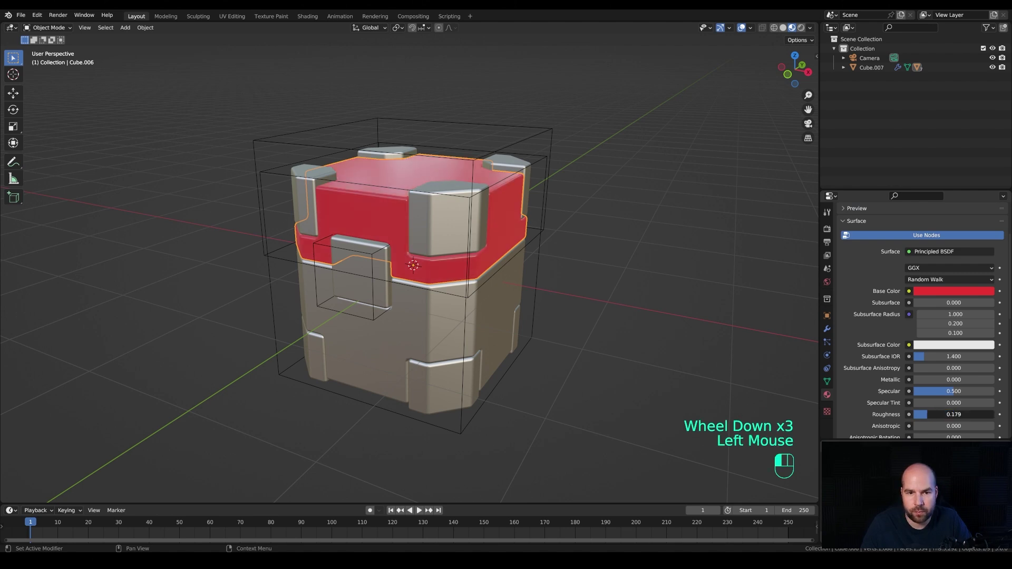
- Assign the red Material.001 to the lower corner pieces
left_click(445, 380)
scroll(913, 267, "up", 2)
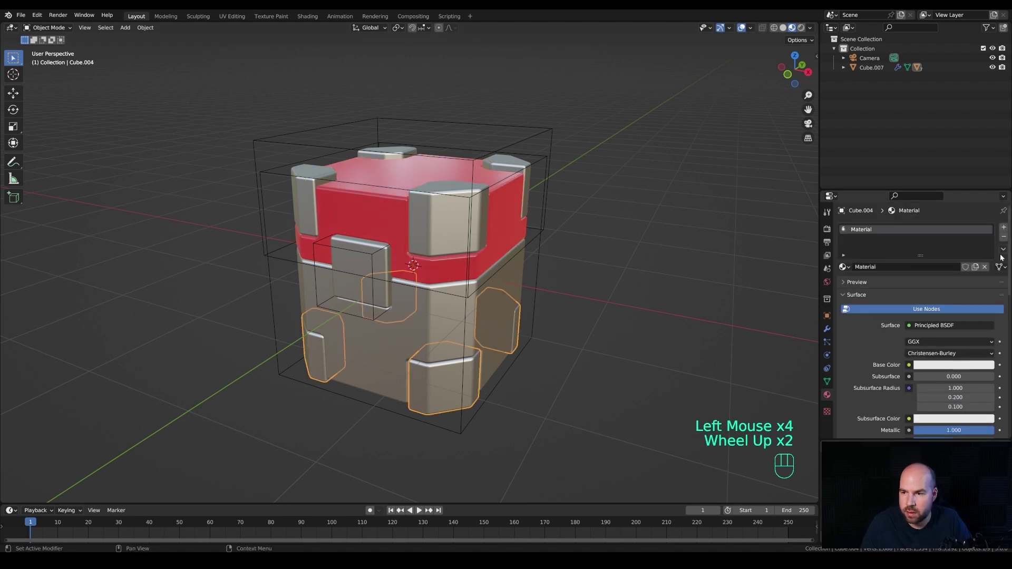
left_click(984, 267)
left_click(844, 267)
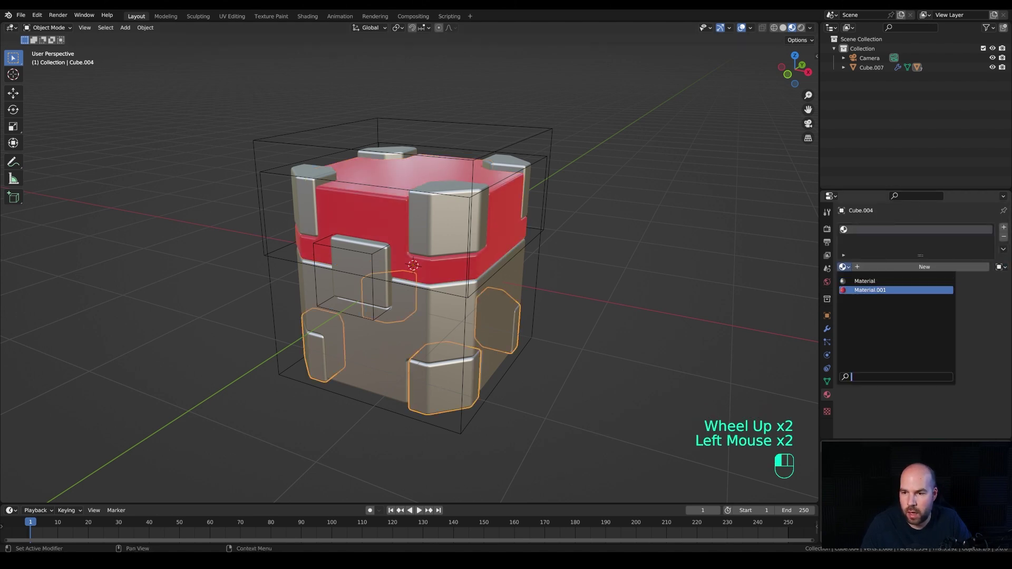
left_click(870, 290)
left_click(353, 262)
middle_click_drag(528, 276, 556, 281)
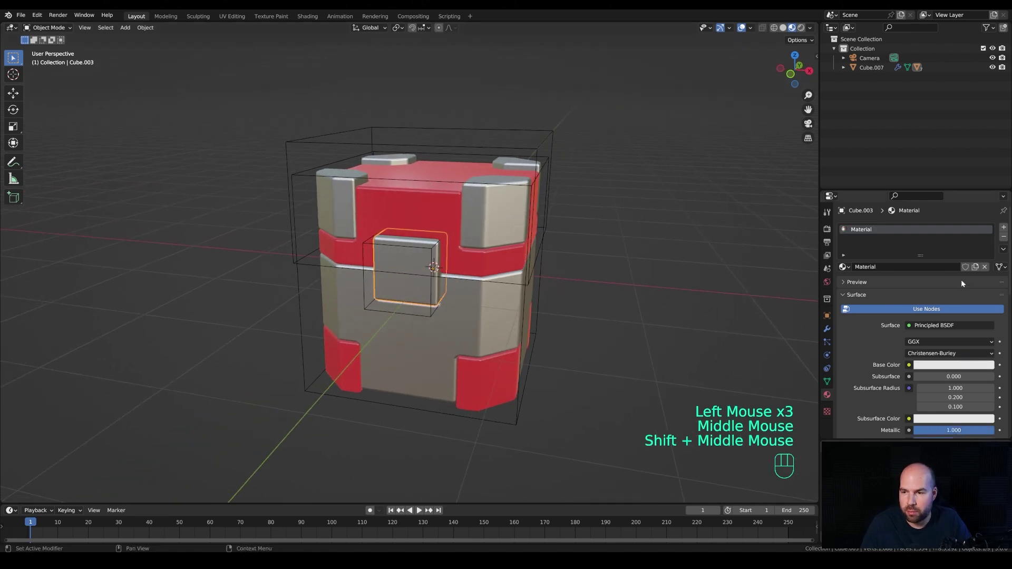
- Give the window piece a new Material.002 with a light cyan Emission shader at Strength 5
left_click(984, 268)
left_click(906, 268)
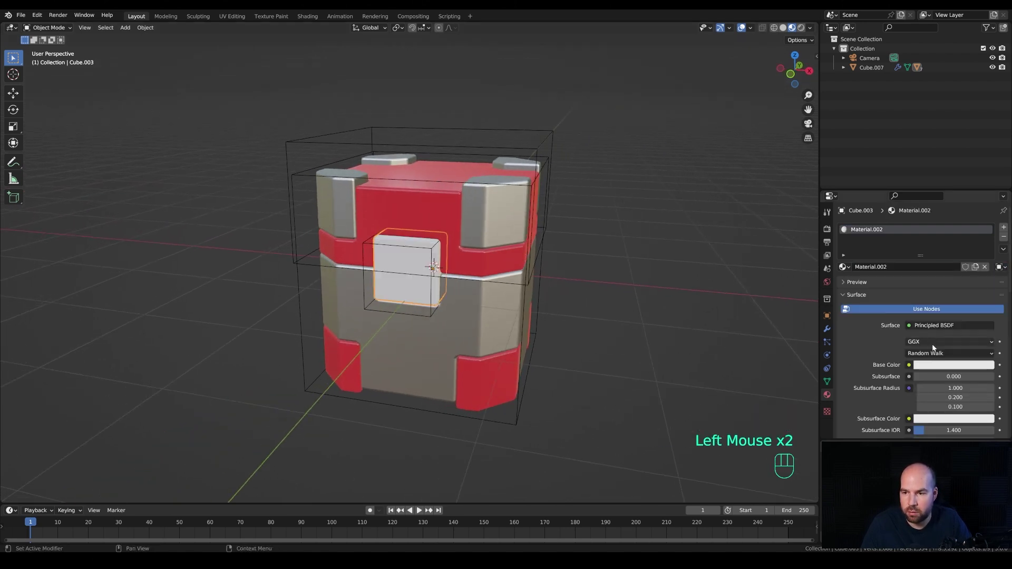
left_click(946, 327)
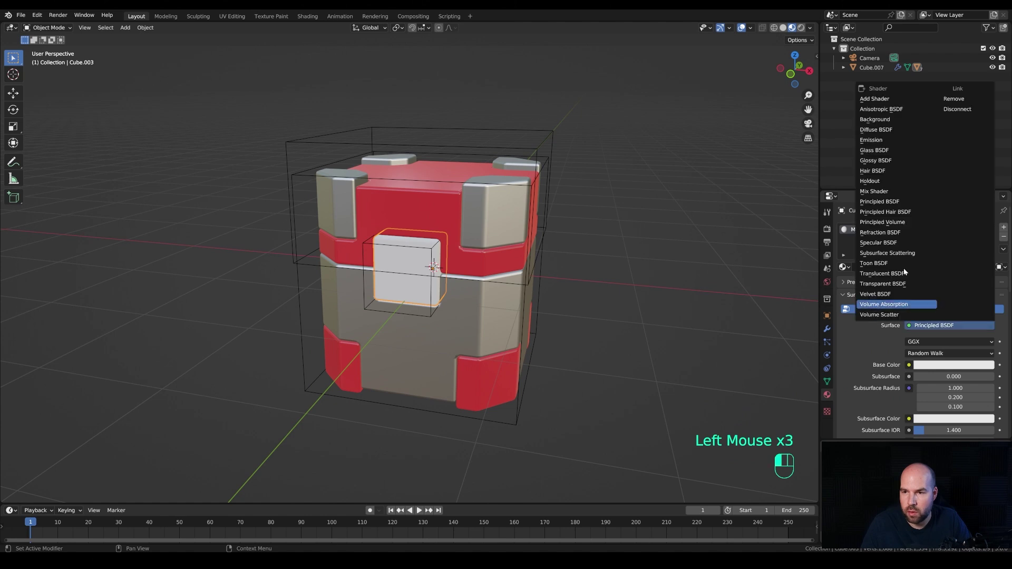
left_click(873, 142)
left_click(955, 343)
left_click_drag(945, 228, 948, 221)
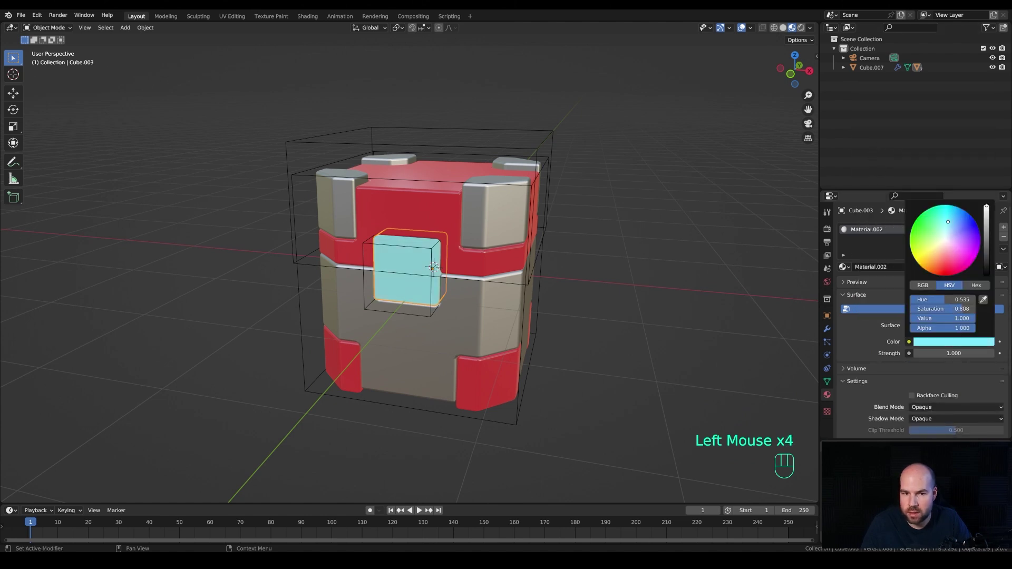
left_click(949, 353)
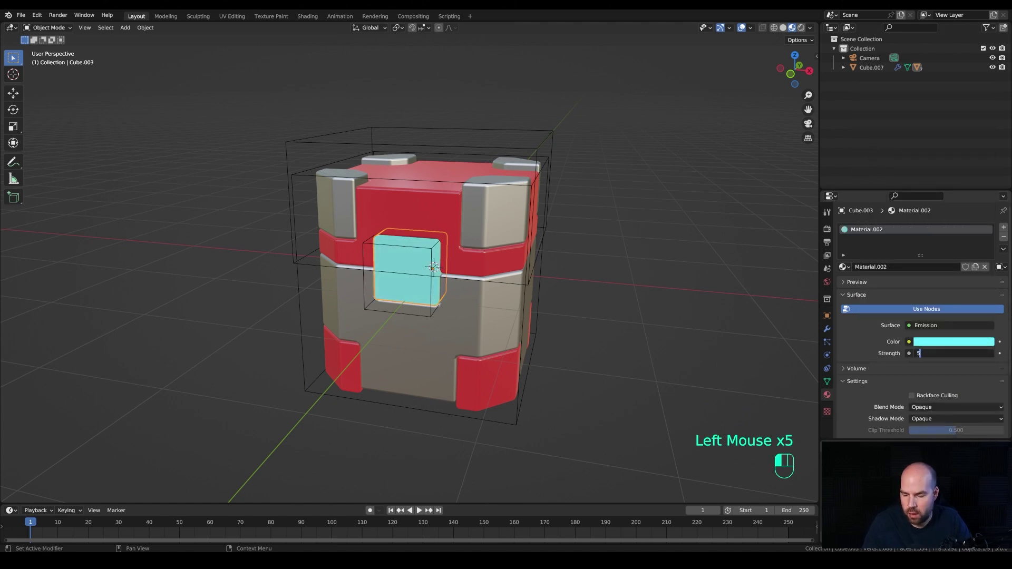
key("Return")
middle_click_drag(671, 274, 651, 291)
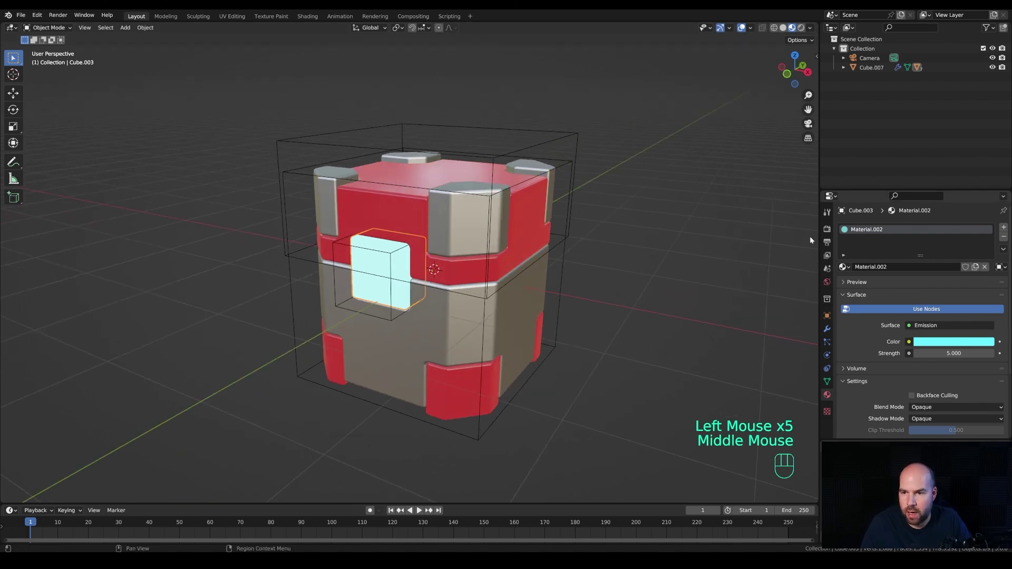
- Enable Eevee Ambient Occlusion, Bloom and Screen Space Reflections, then deselect to view the glow
left_click(827, 229)
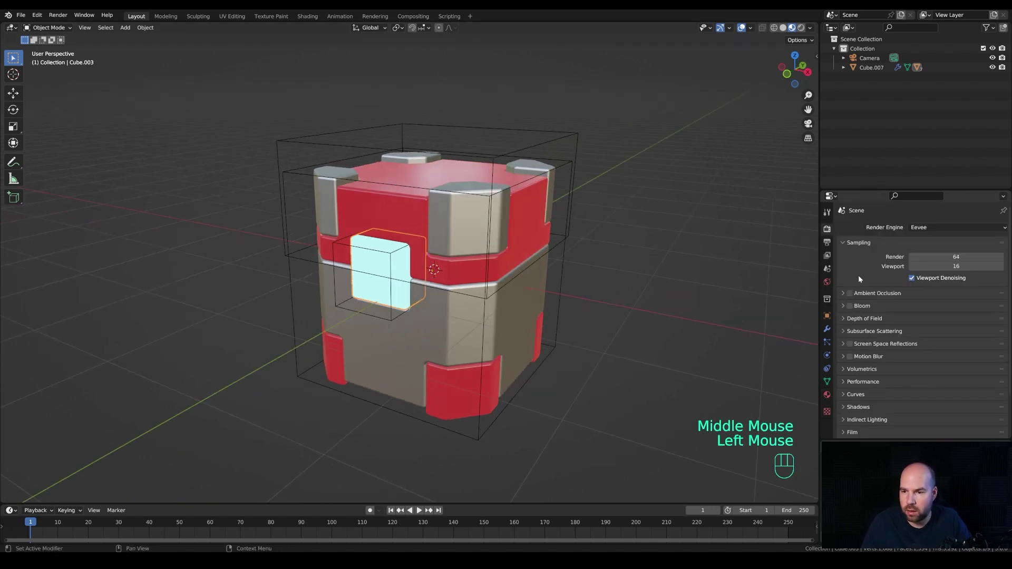
left_click(850, 293)
left_click(850, 306)
left_click(849, 344)
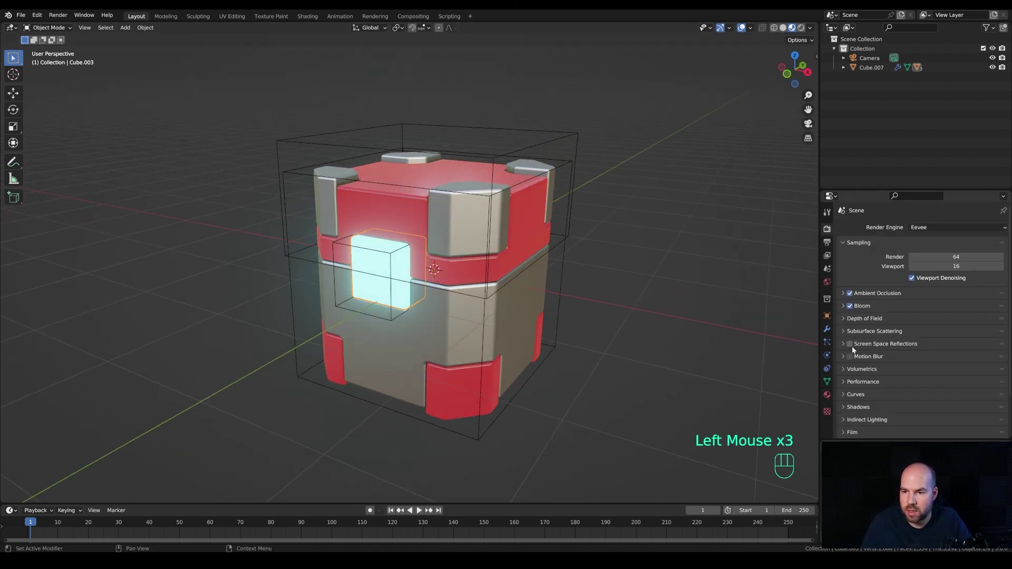
scroll(361, 288, "down", 1)
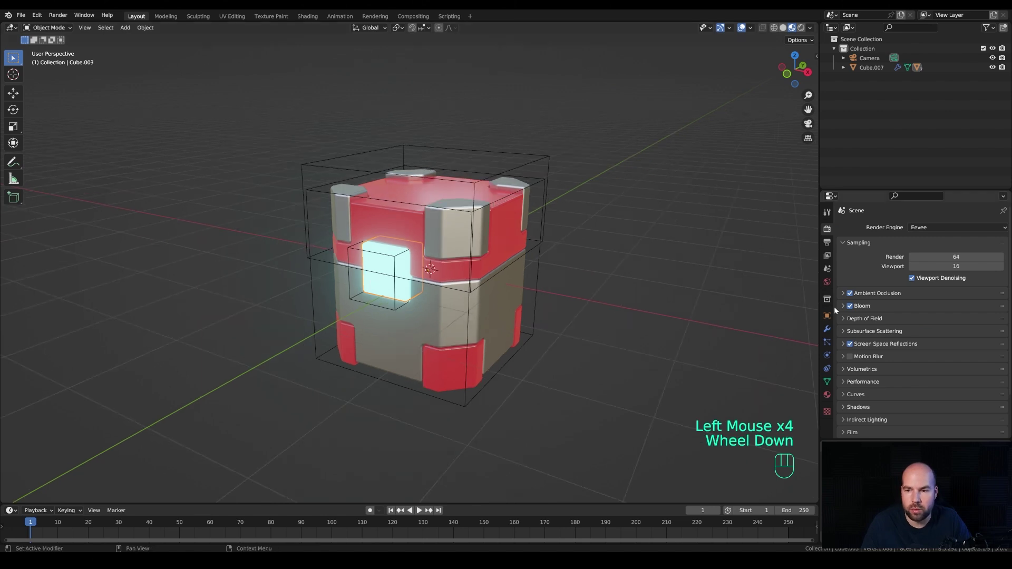
left_click(611, 278)
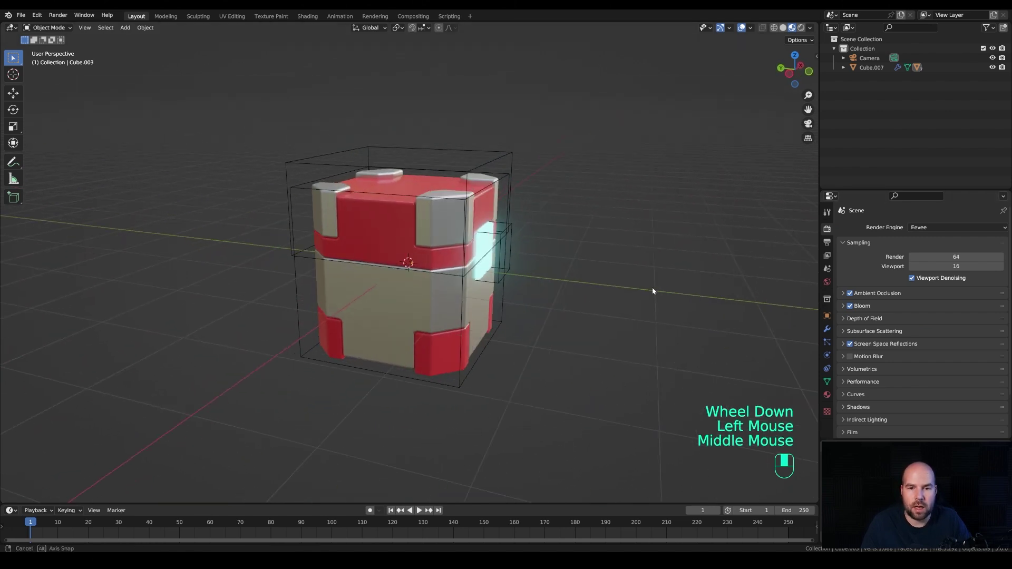